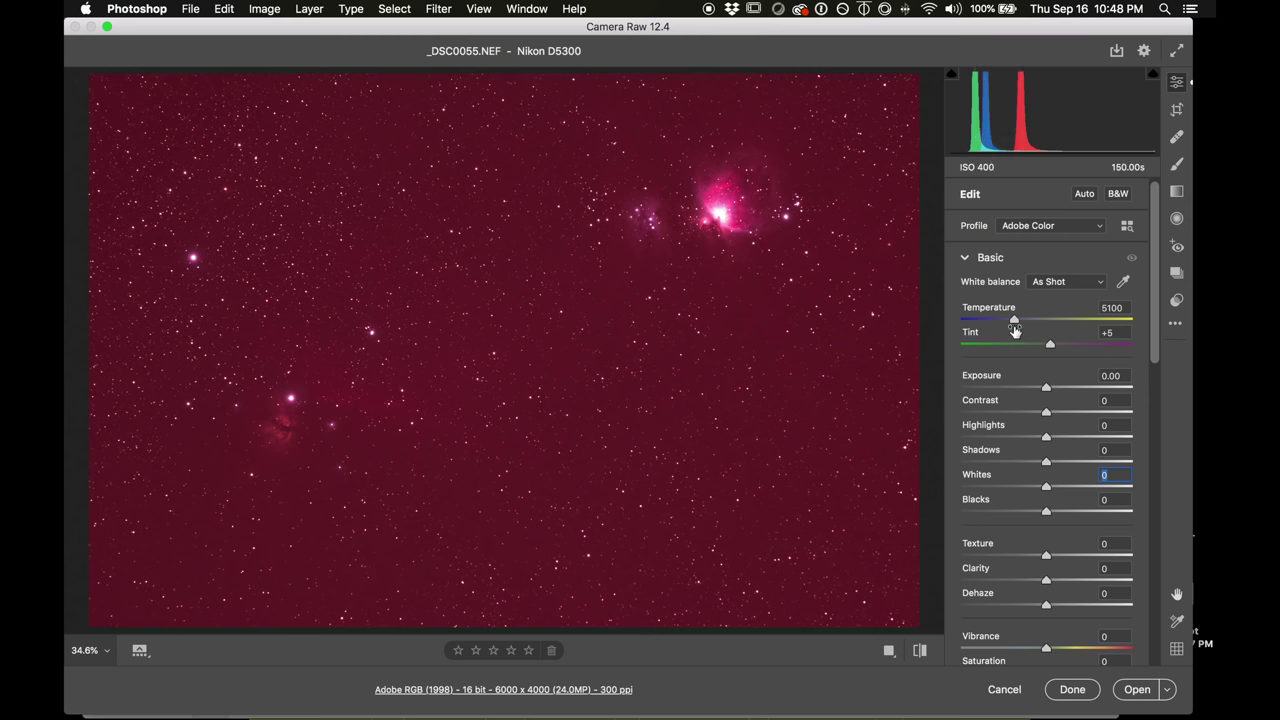
Set Camera Raw white balance to Temperature 2300 and Tint -90 for a gray sky.
drag(1015, 322, 985, 322)
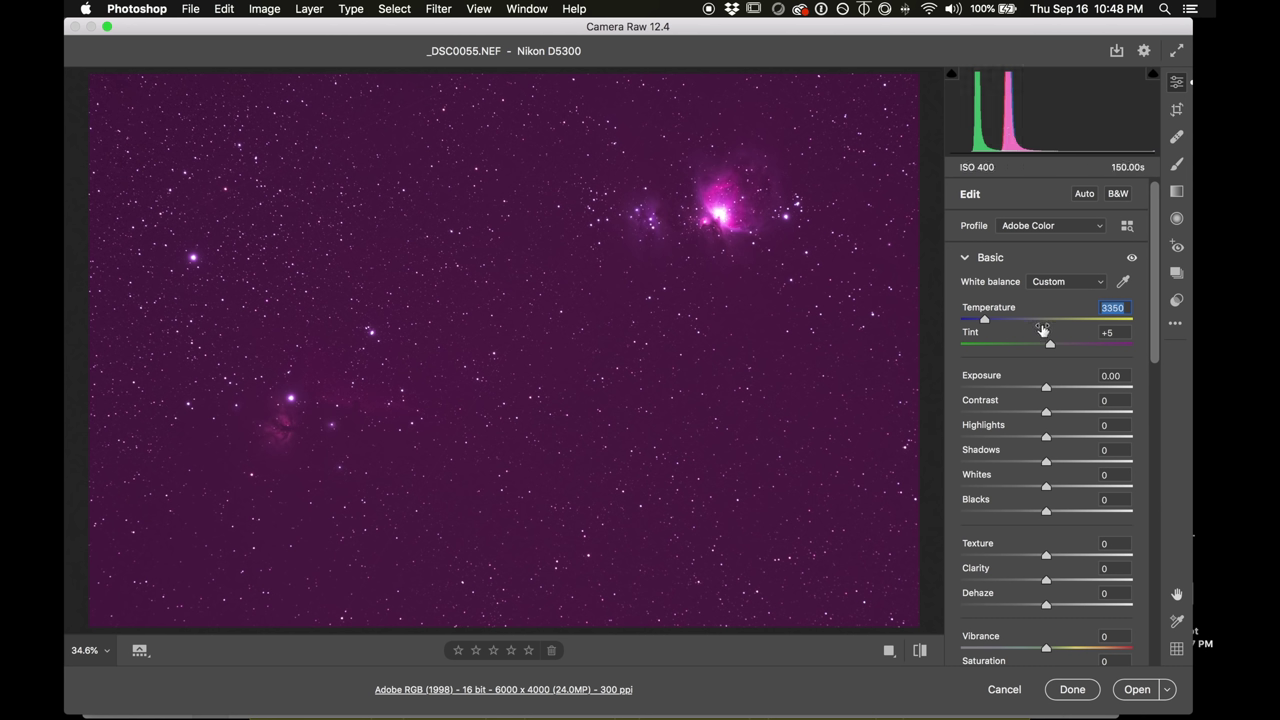
drag(1048, 345, 993, 348)
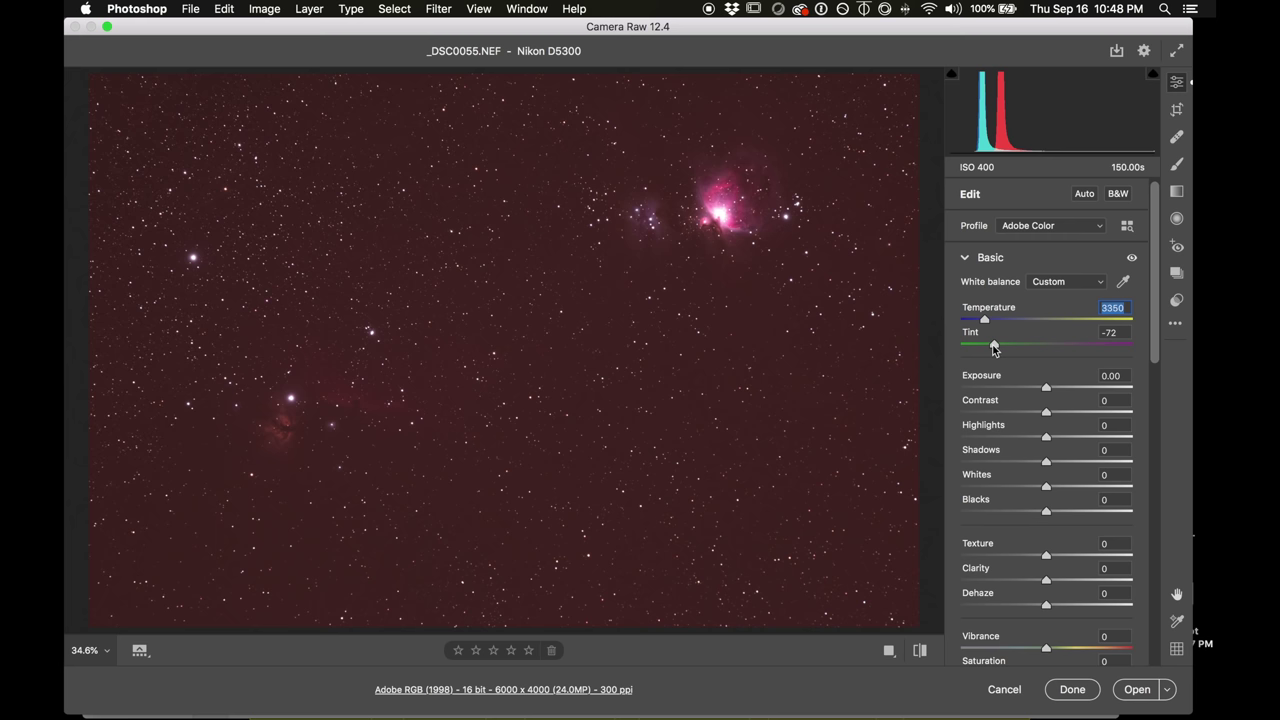
key(Tab)
text(-90)
drag(985, 320, 966, 320)
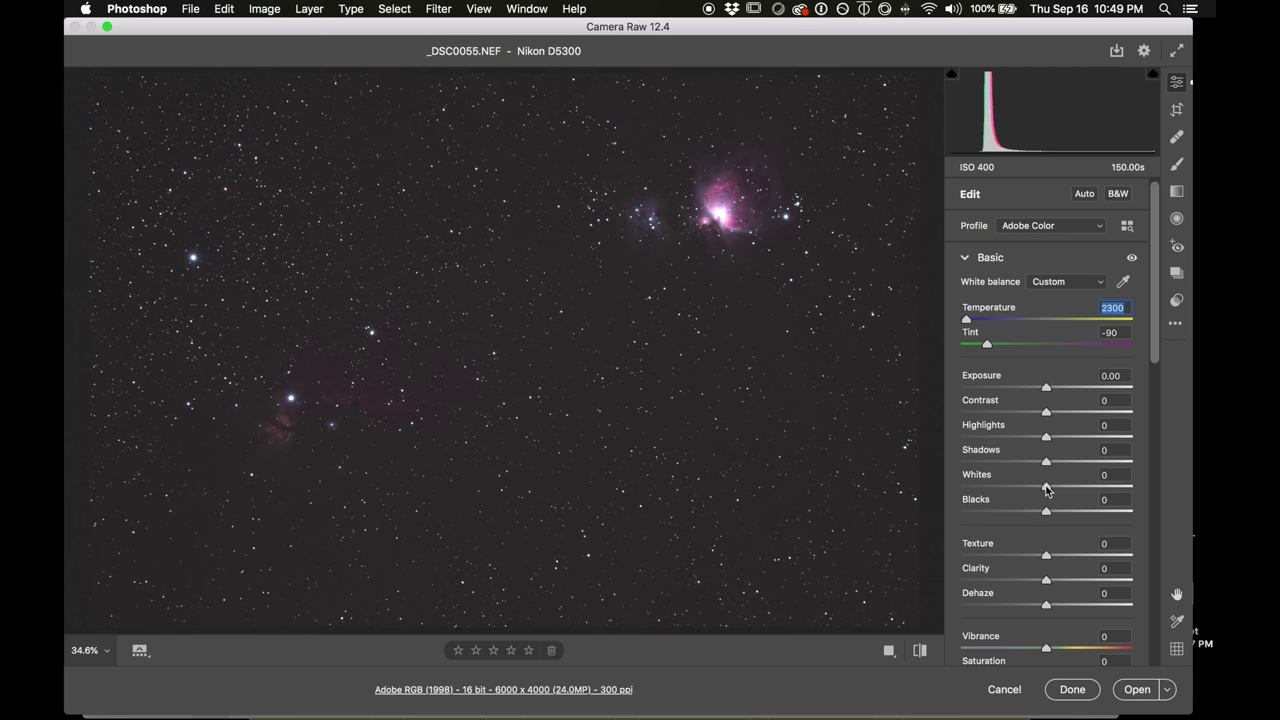
Lower Whites to -100 so the brightest stars are darkened.
drag(1046, 490, 923, 489)
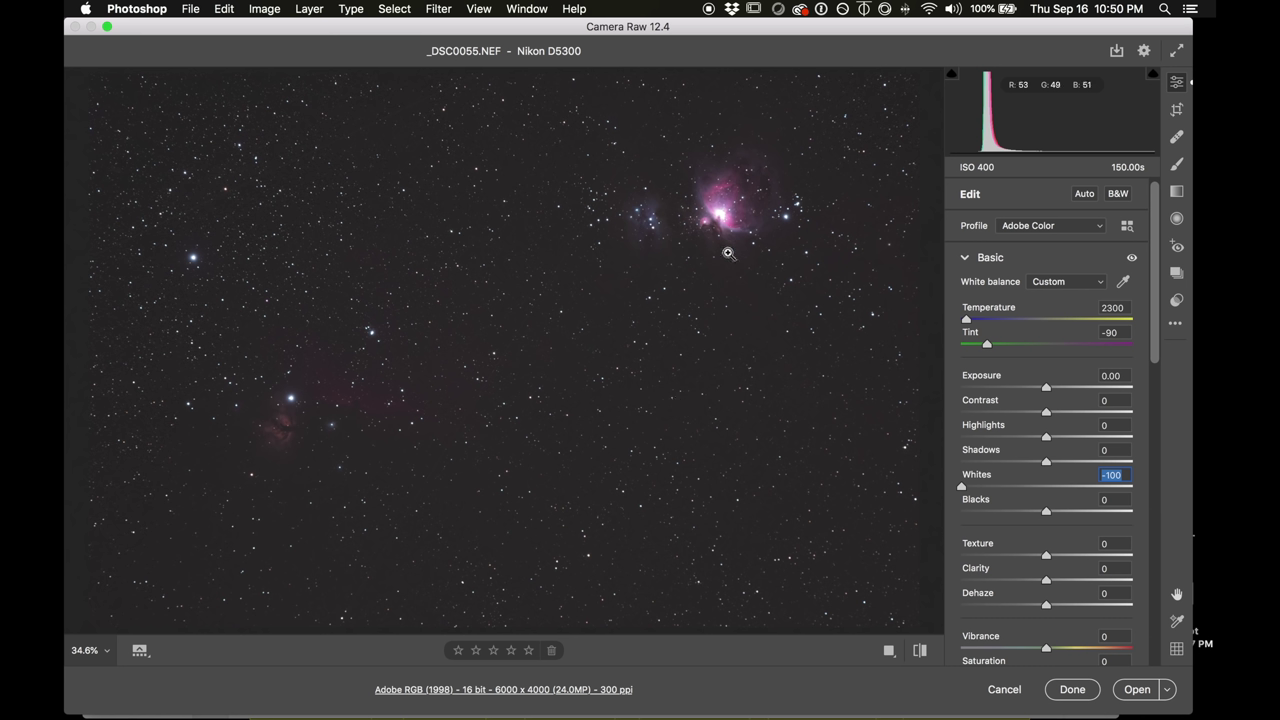
drag(962, 486, 920, 491)
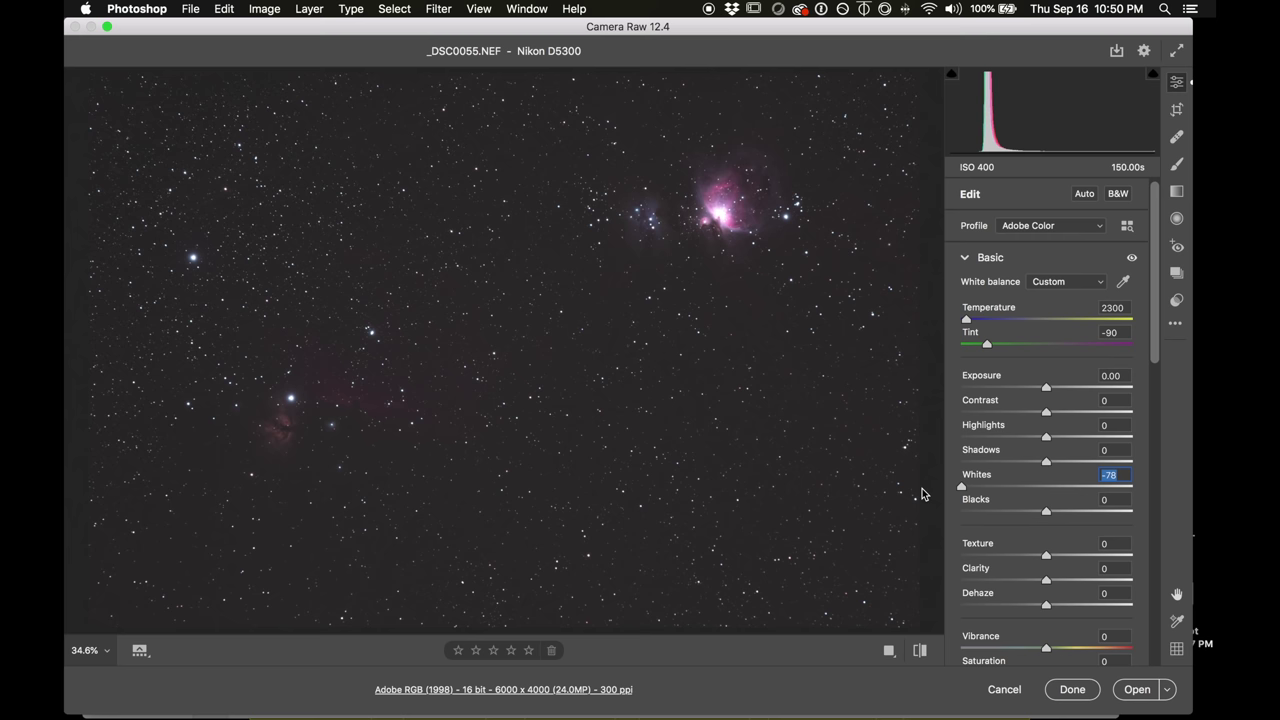
key(shift+Tab)
key(shift+Tab)
key(shift+Tab)
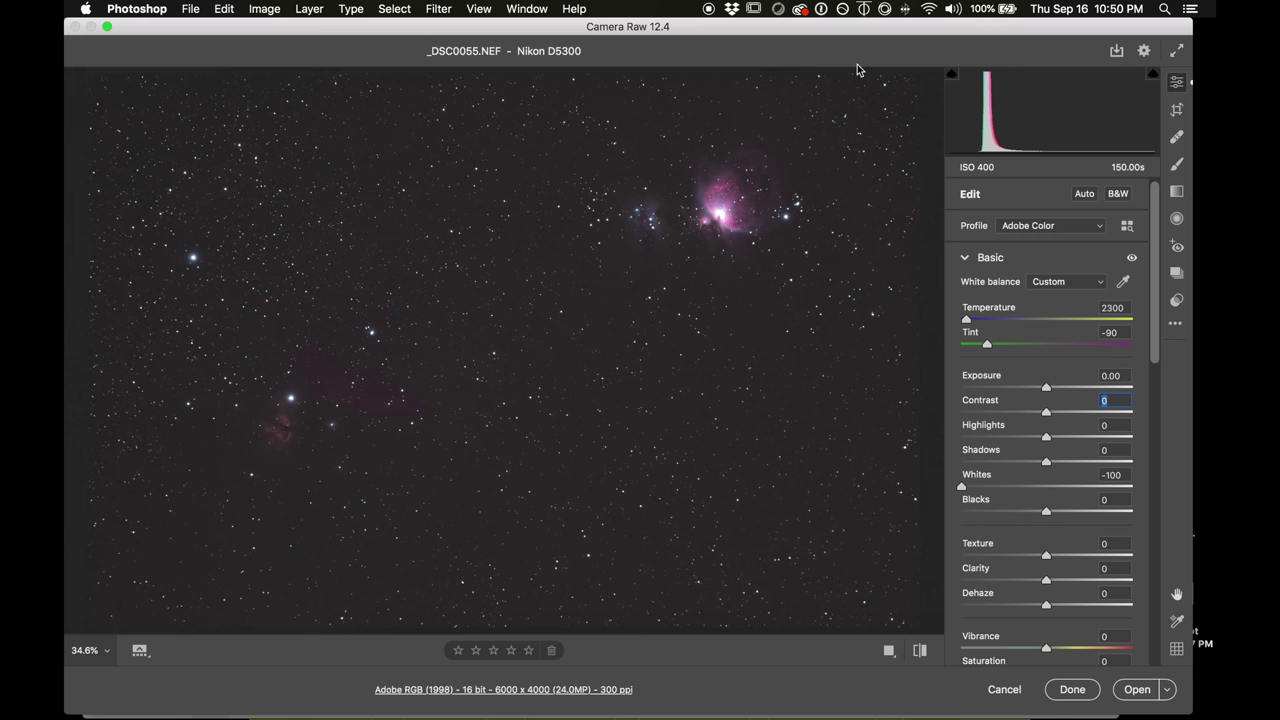
Save the adjusted image as a 16 Bits/Channel TIFF, _DSC0055starless.tif.
click(1116, 50)
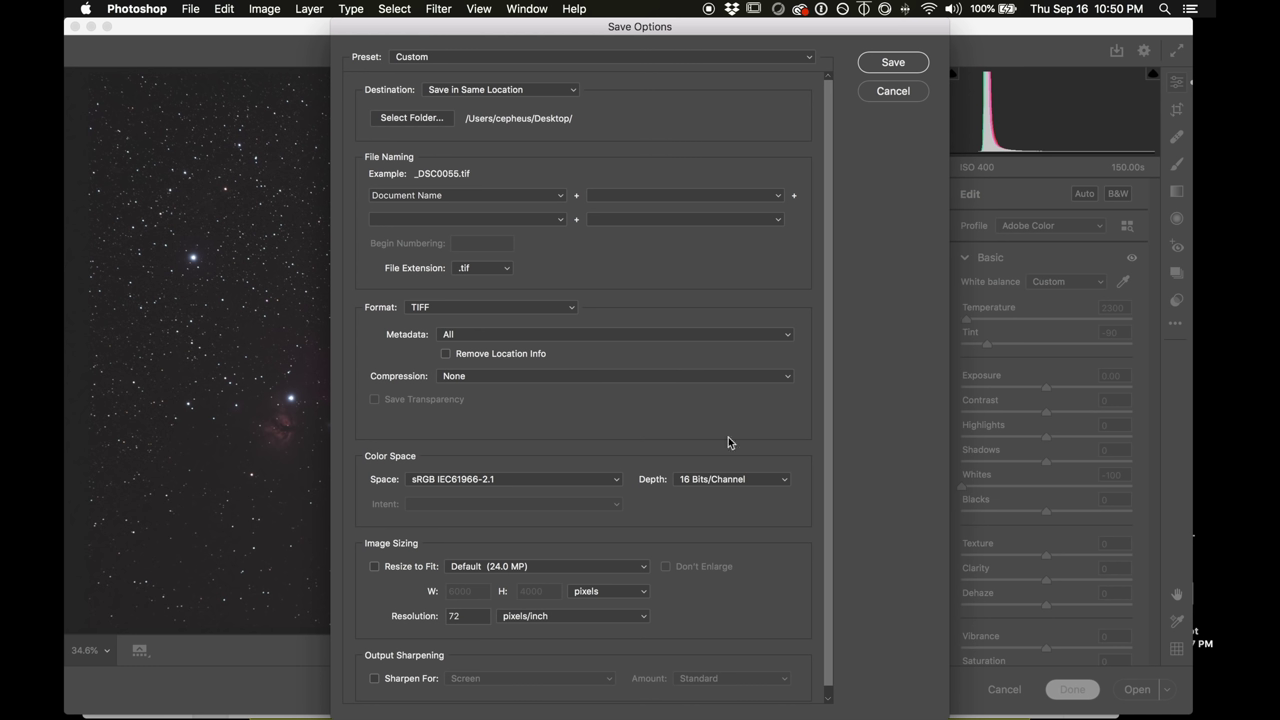
click(712, 482)
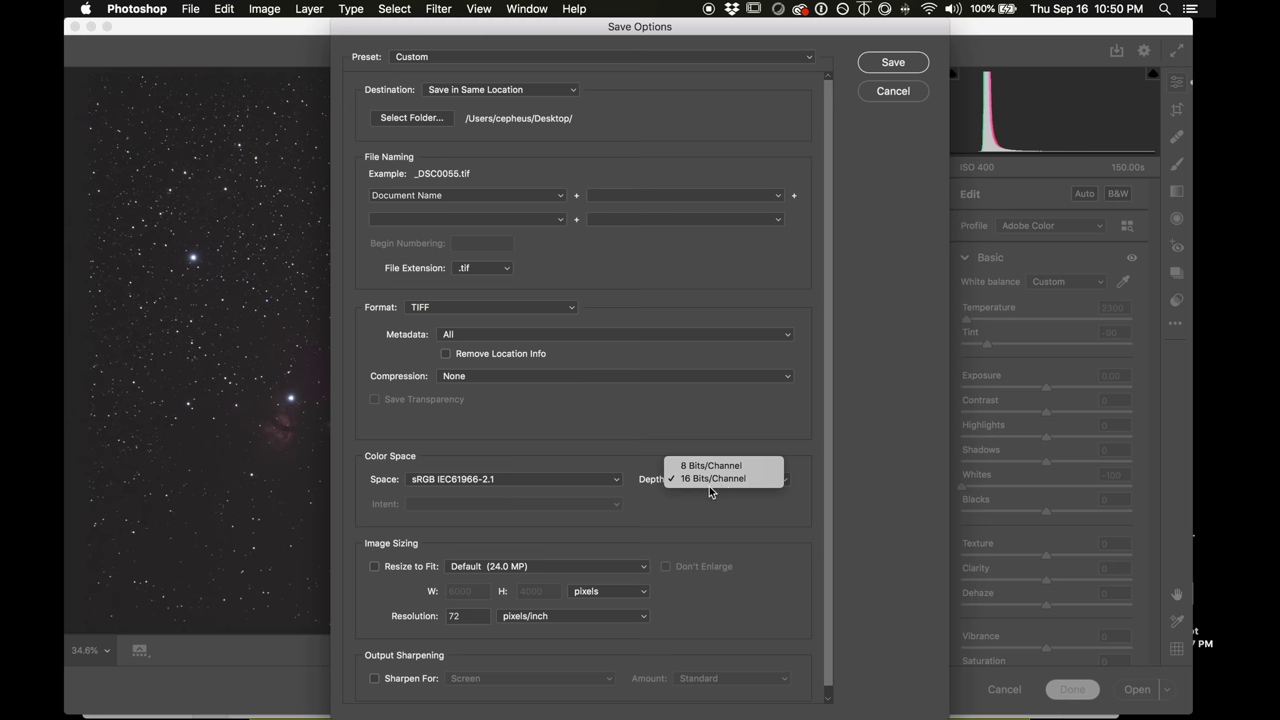
click(713, 481)
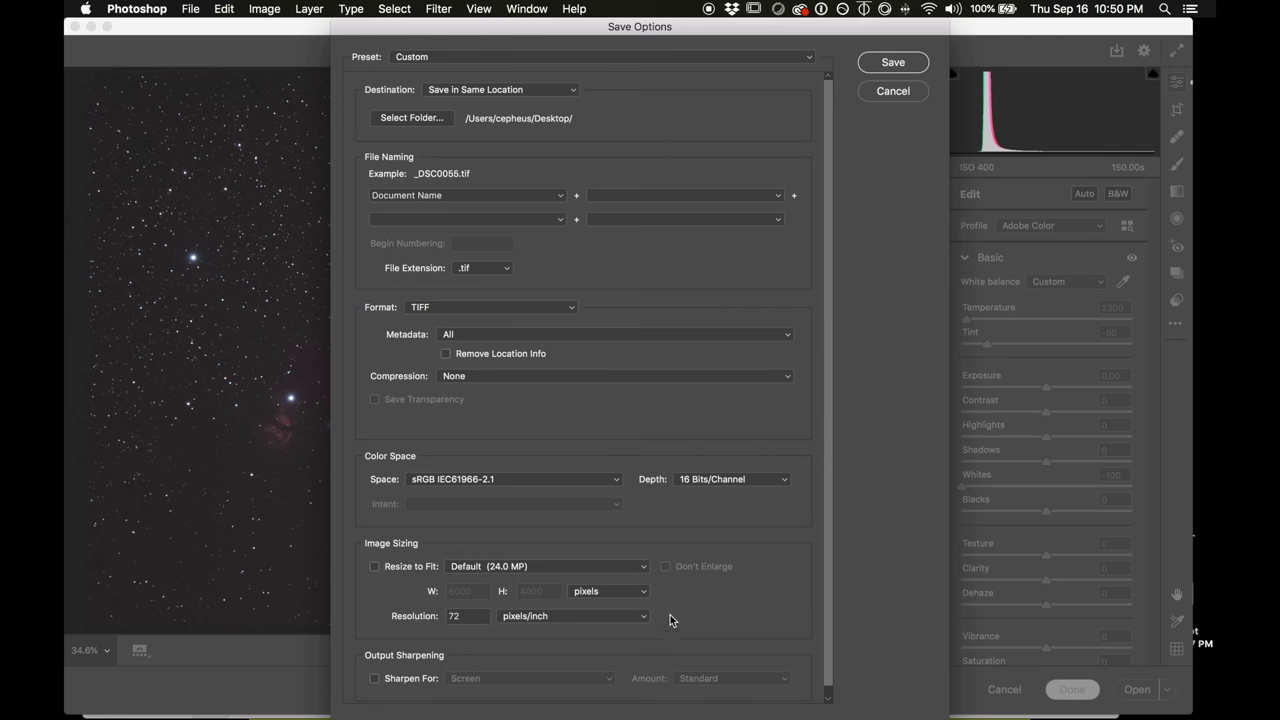
click(886, 63)
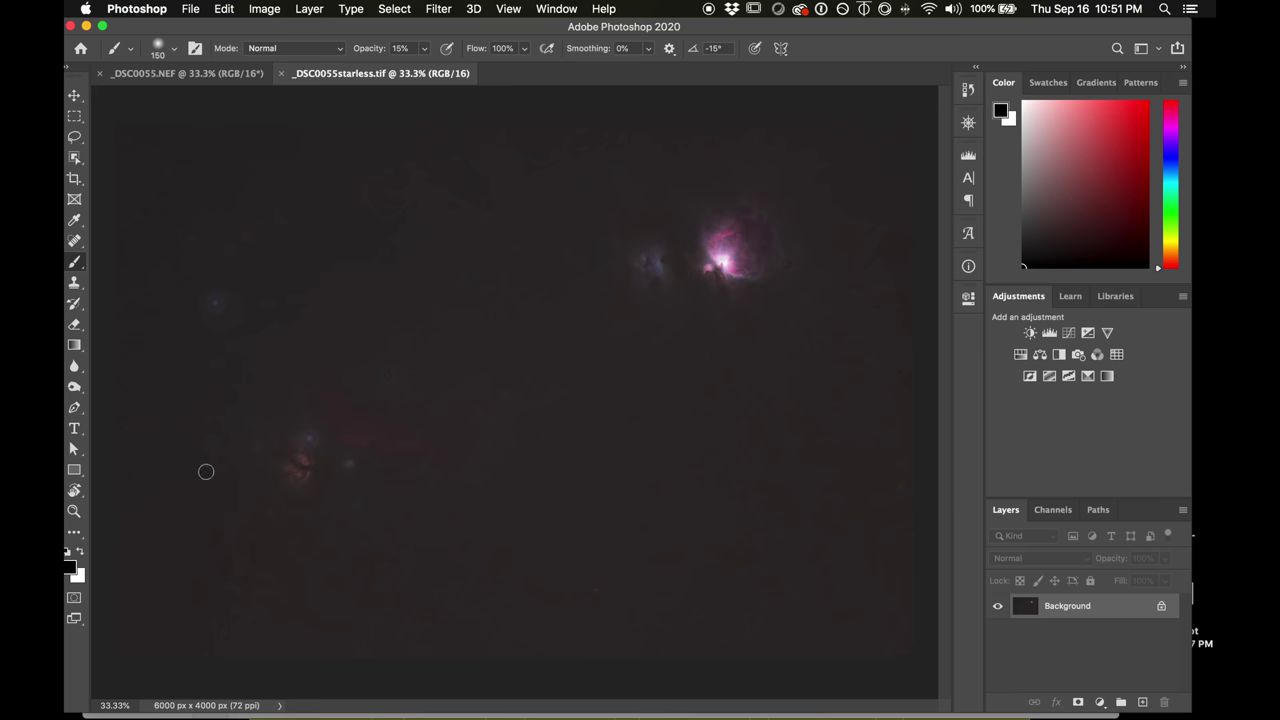
Add Layer 1 above the Background in _DSC0055starless.tif.
click(176, 80)
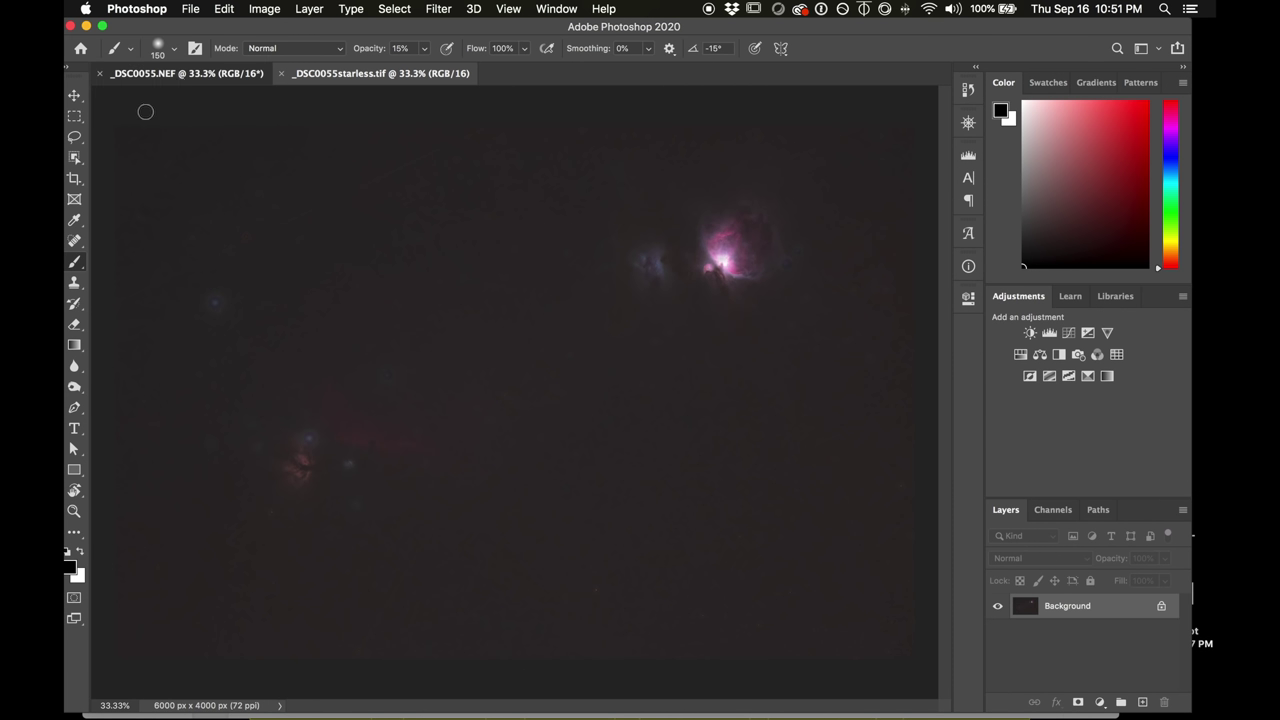
click(351, 78)
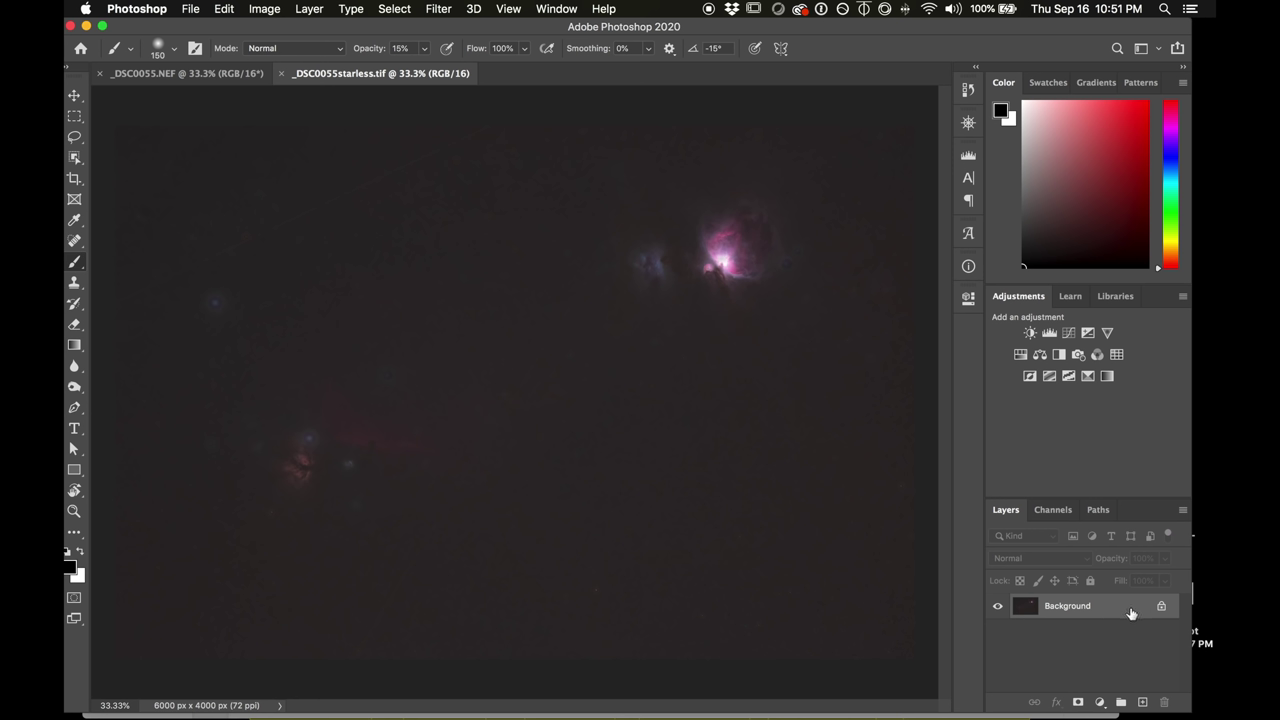
key(super+alt+shift+n)
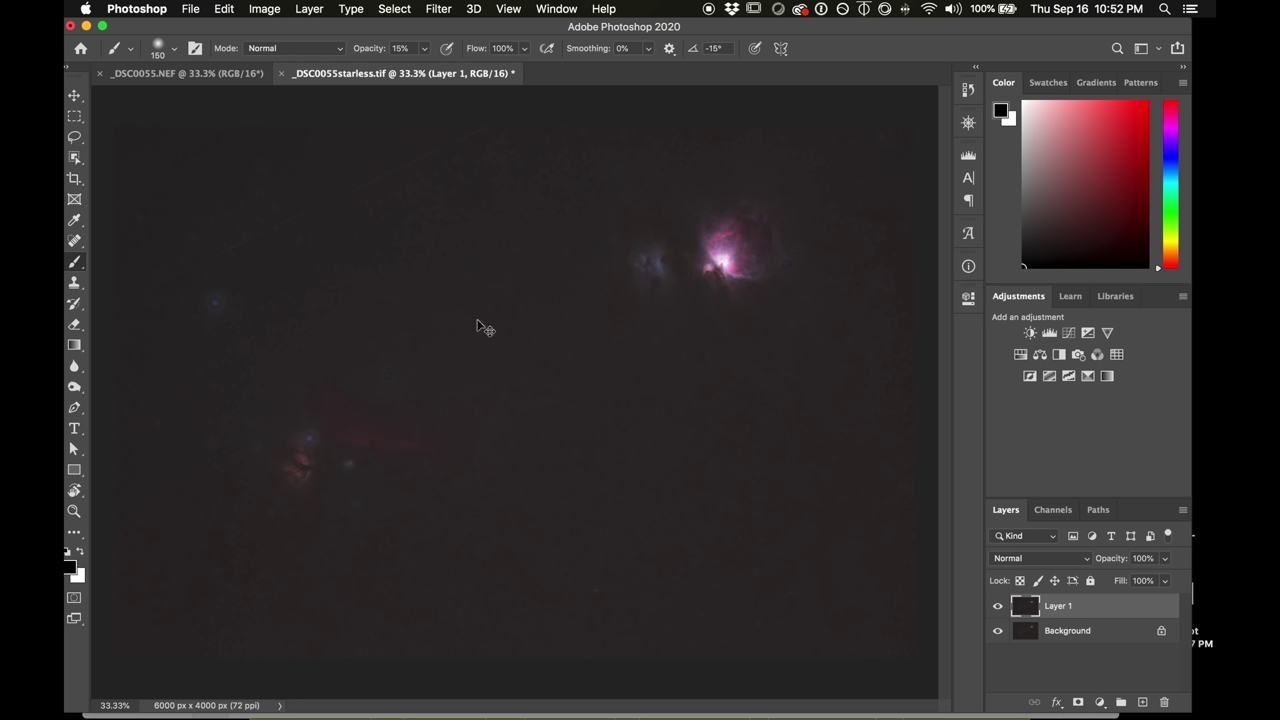
Apply Levels to Layer 1 with black input 27 and midtone gamma 2.19.
key(super+l)
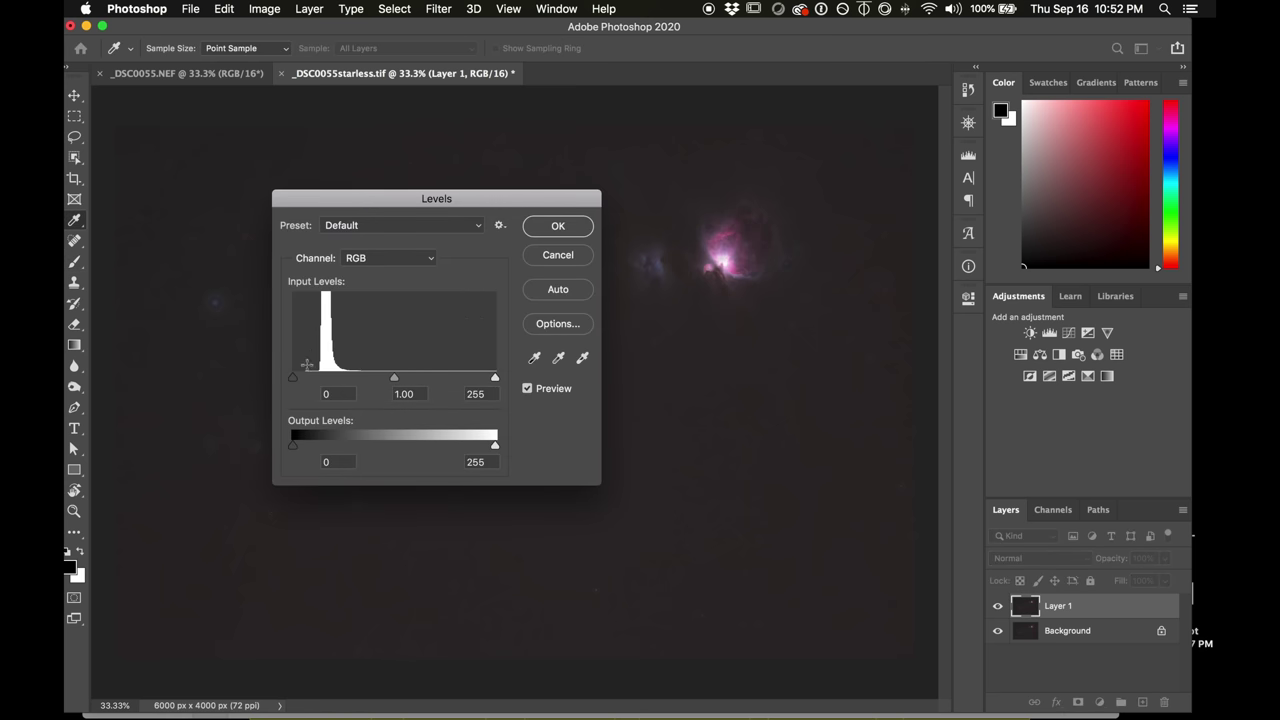
drag(294, 381, 311, 383)
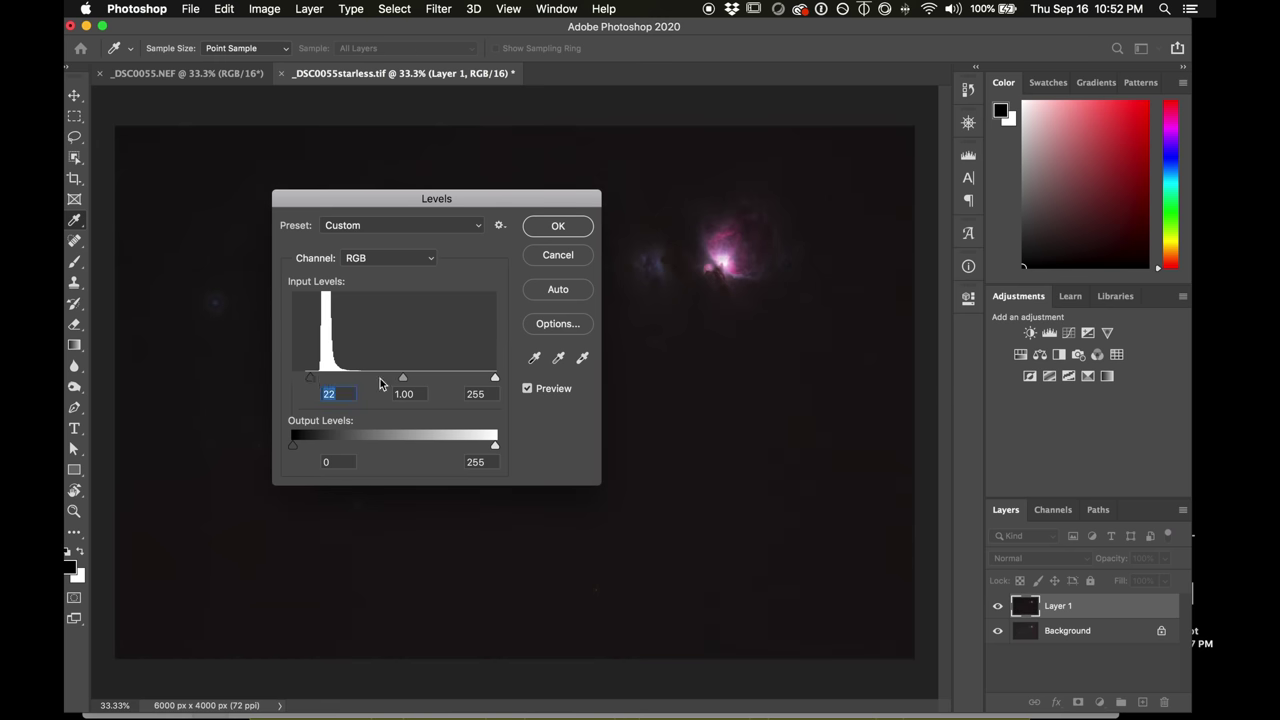
drag(402, 379, 374, 381)
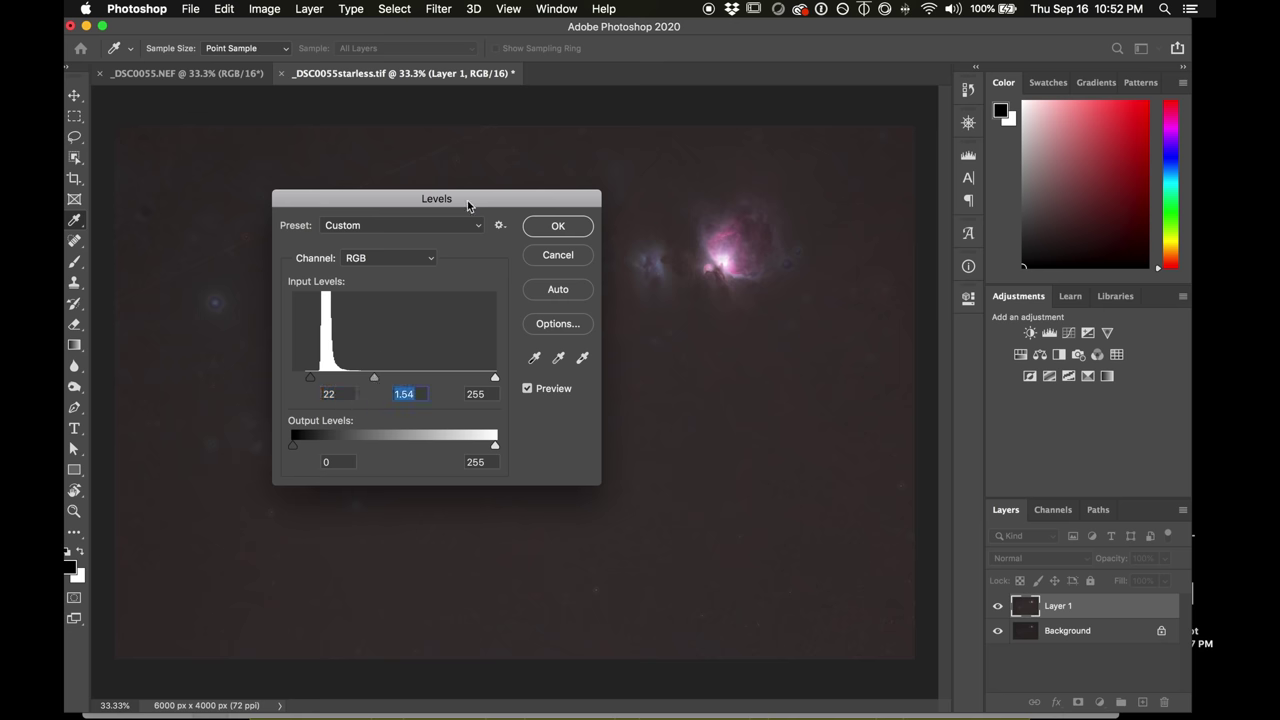
drag(471, 198, 1009, 386)
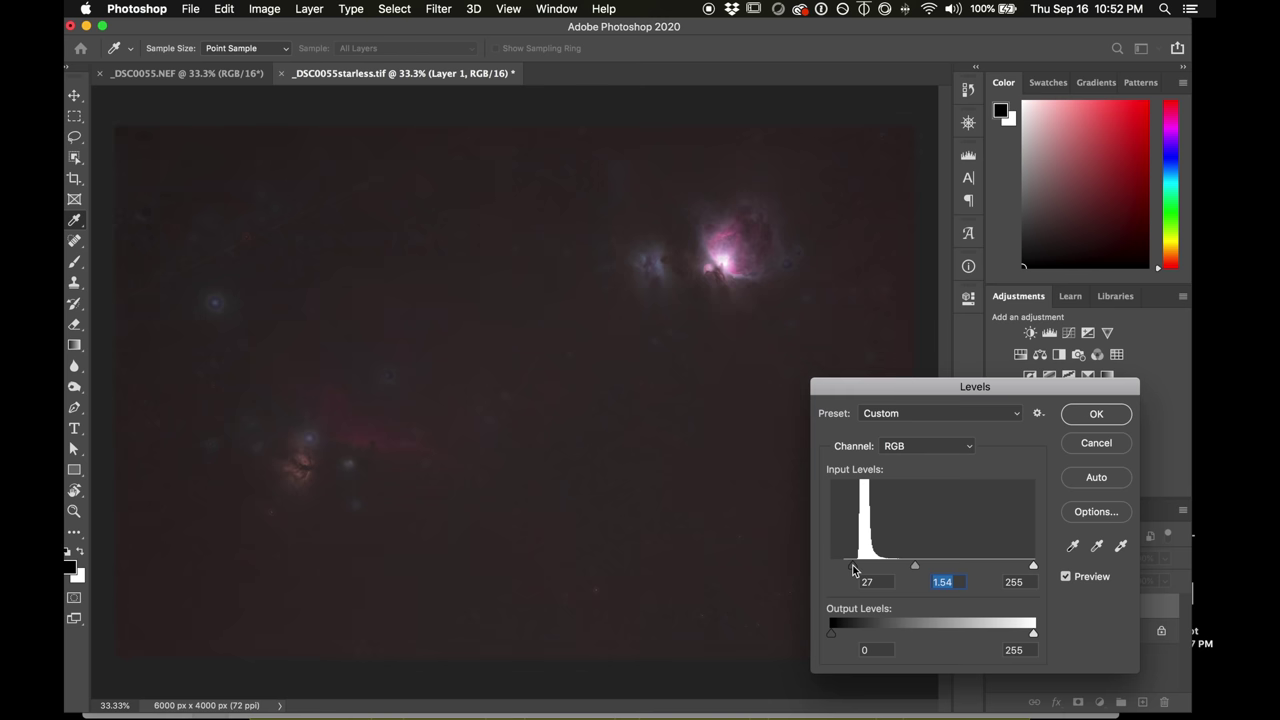
click(853, 567)
drag(909, 565, 885, 566)
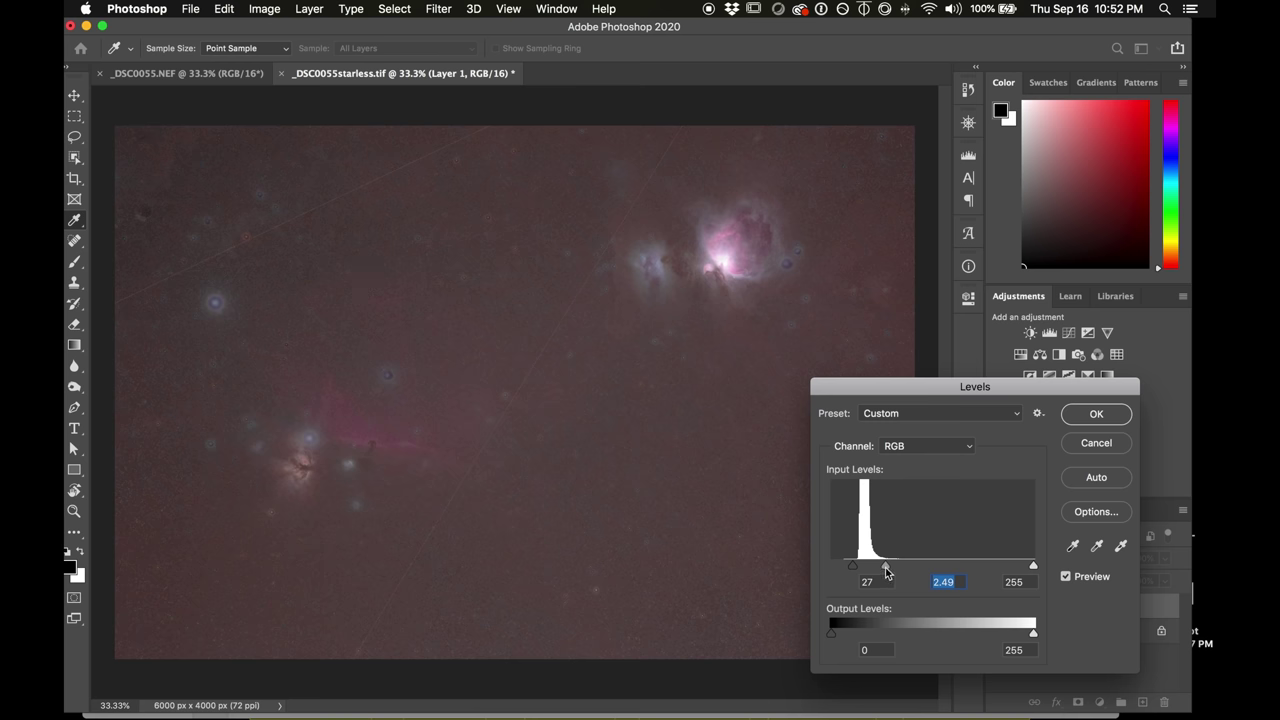
drag(886, 569, 893, 569)
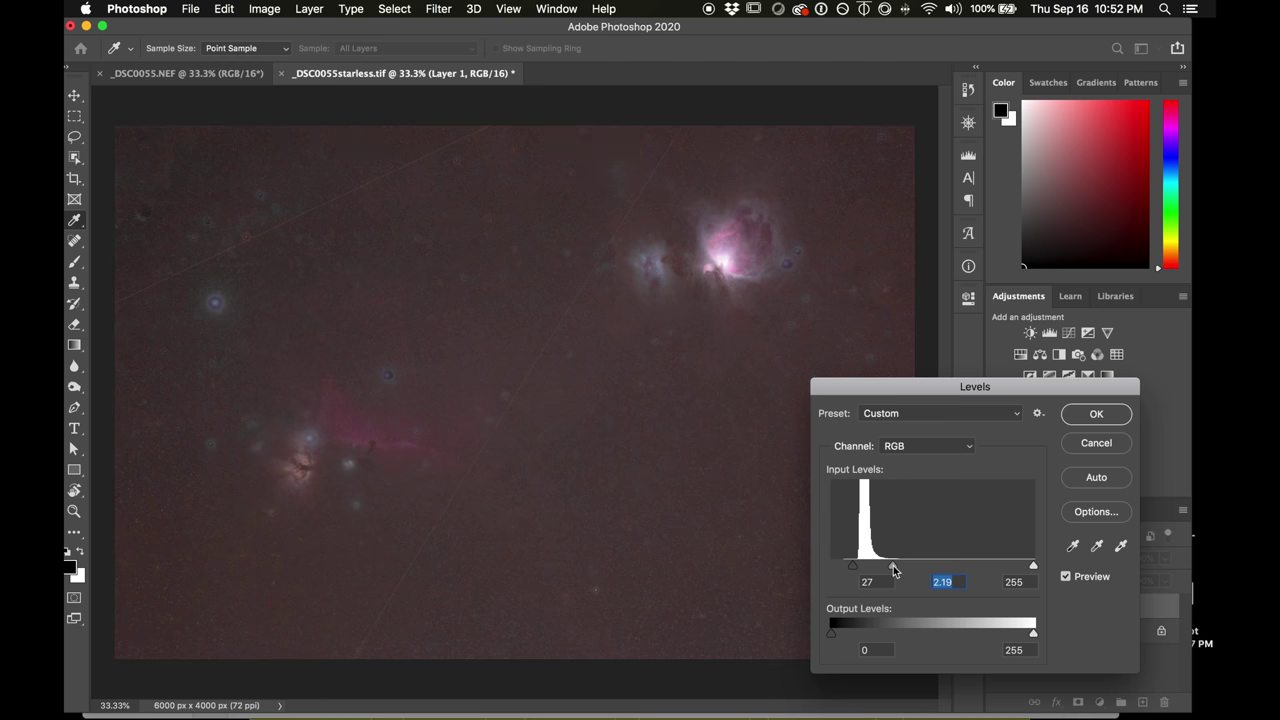
Confirm the 27 / 2.19 Levels adjustment on Layer 1.
click(1100, 418)
key(b)
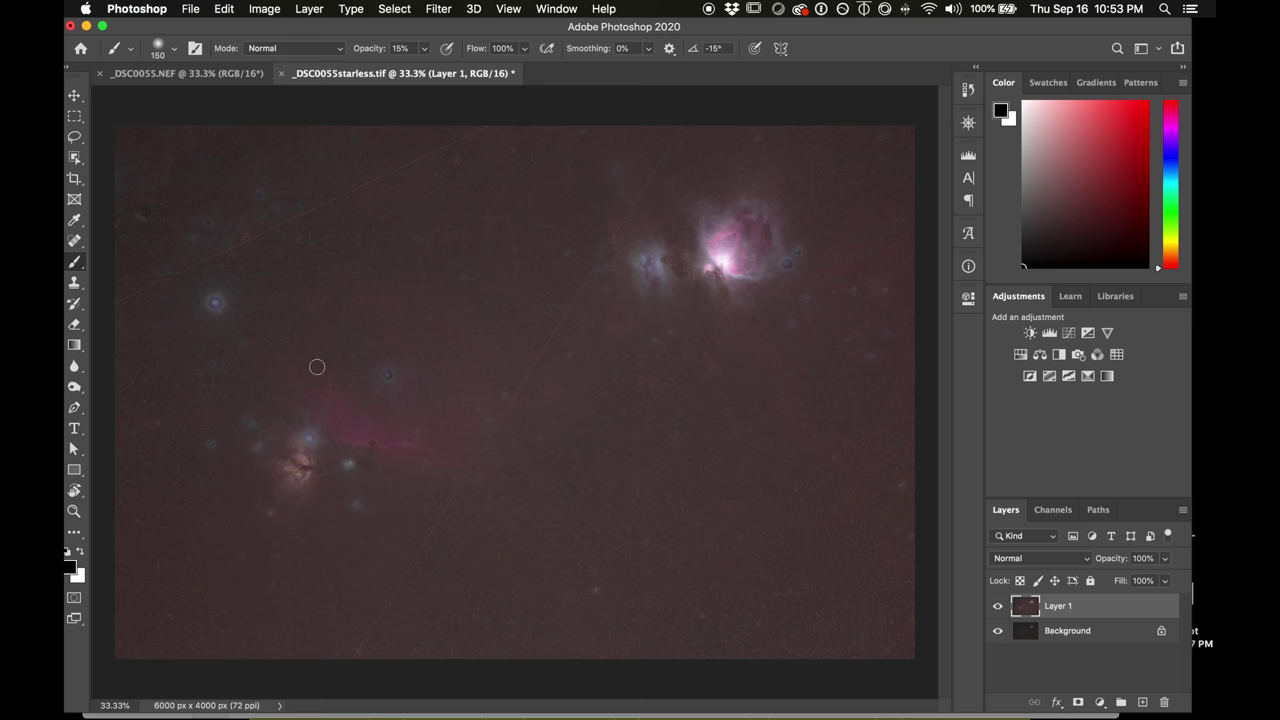
Clone away the upper-left star remnants with a size-200 Clone Stamp.
click(74, 282)
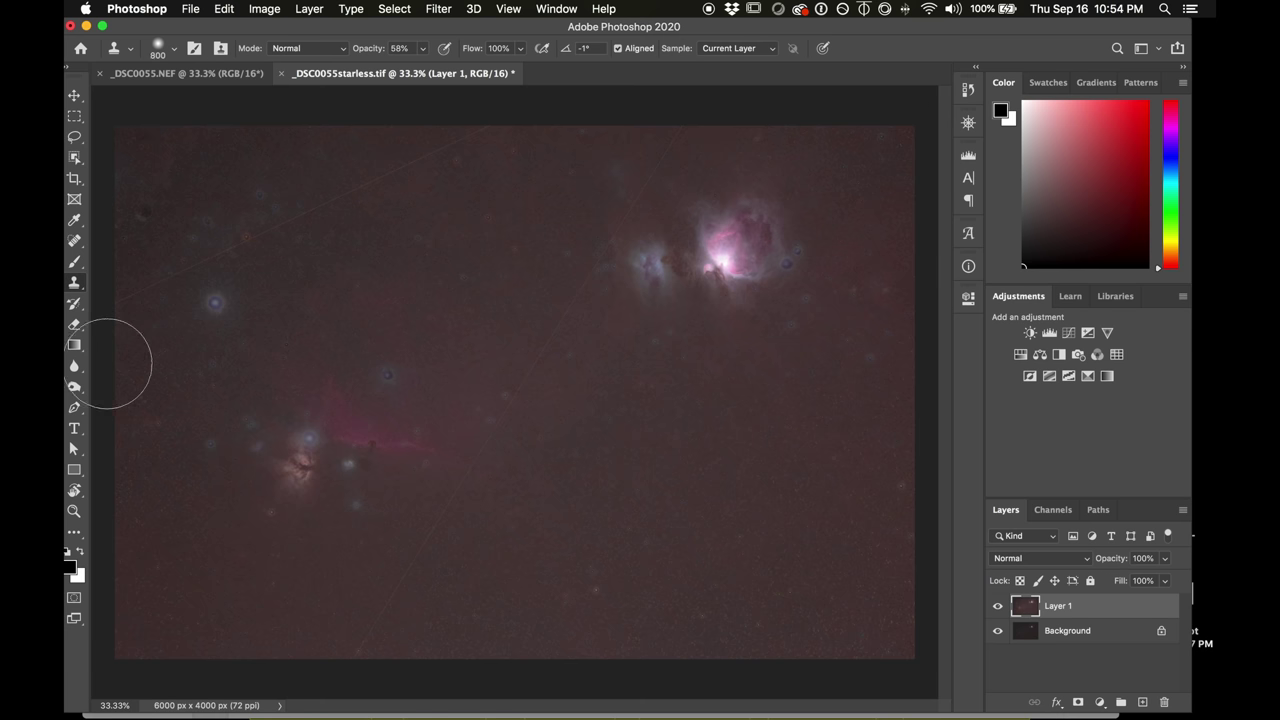
key(bracketleft)
key(bracketleft)
click(212, 301)
click(223, 295)
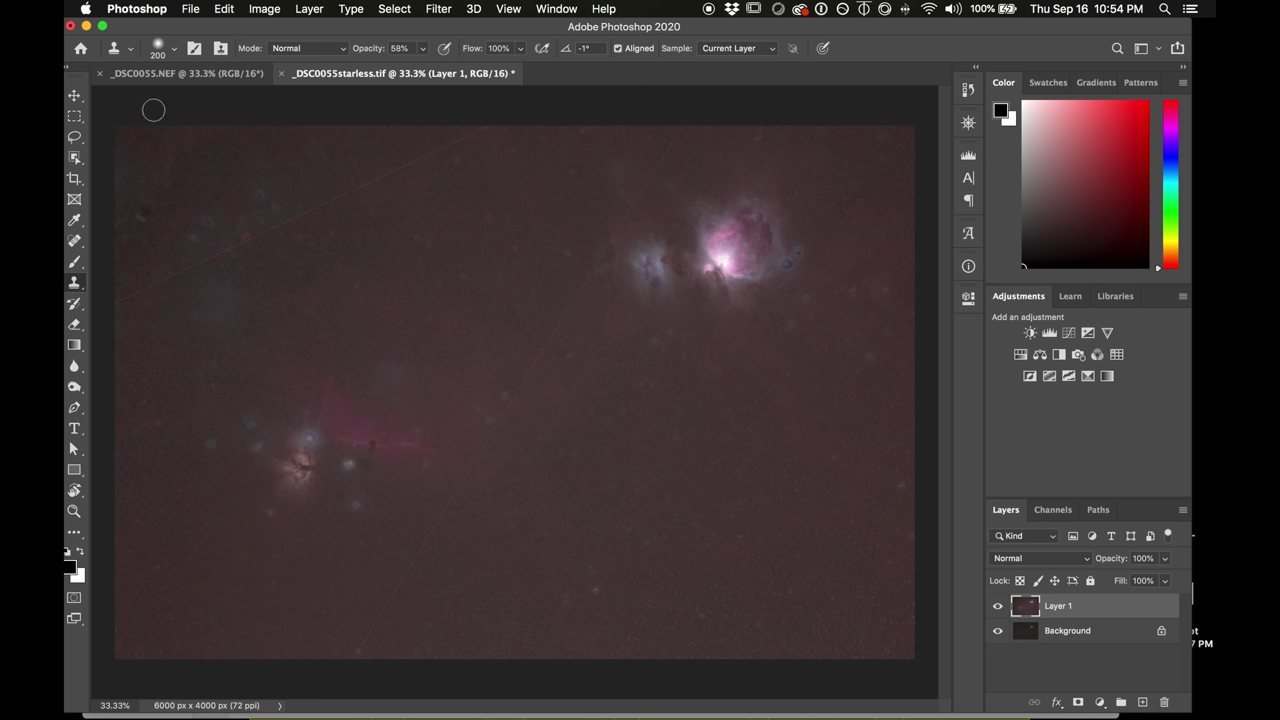
Select all of the starry _DSC0055.NEF image and copy it.
click(163, 77)
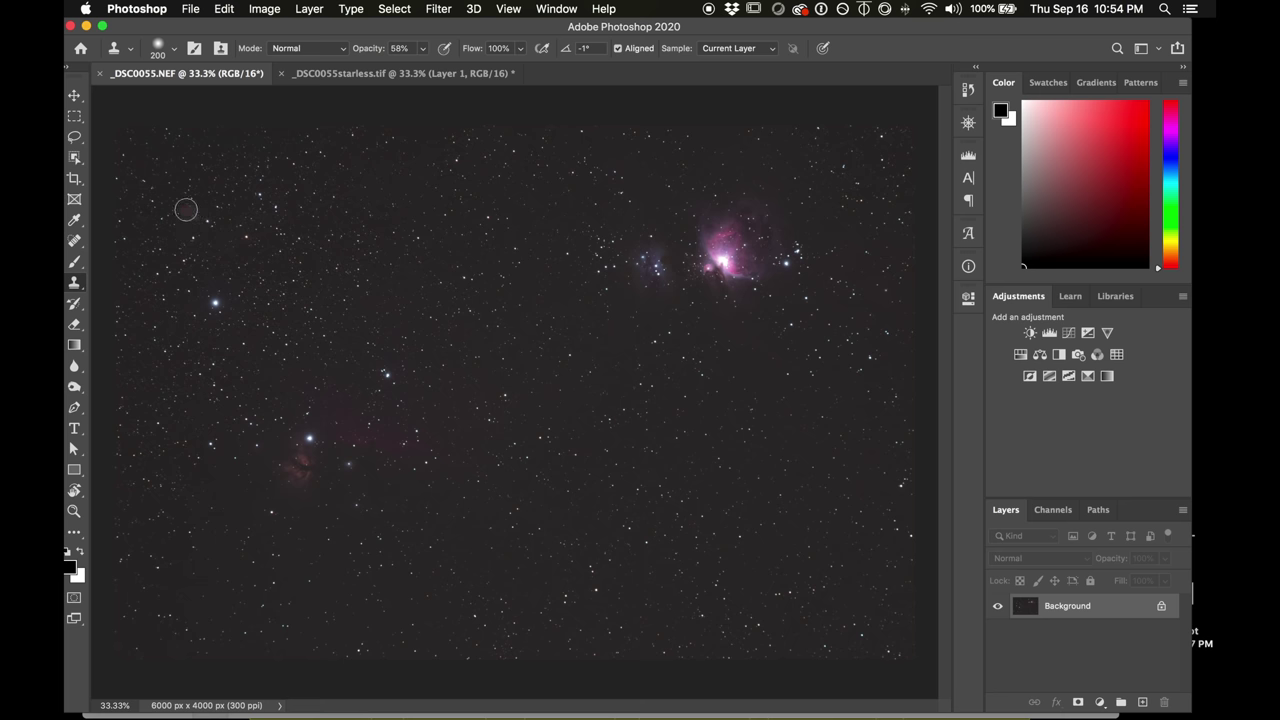
alt+click(263, 259)
key(super+a)
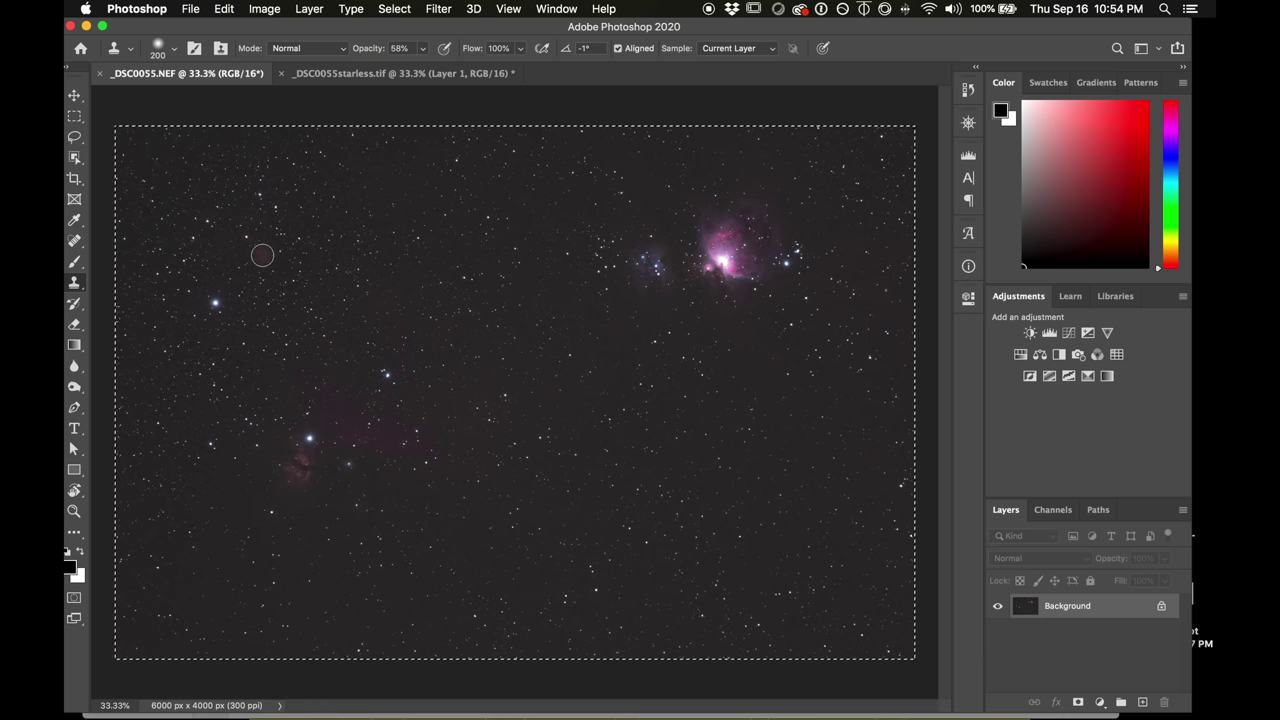
key(super+c)
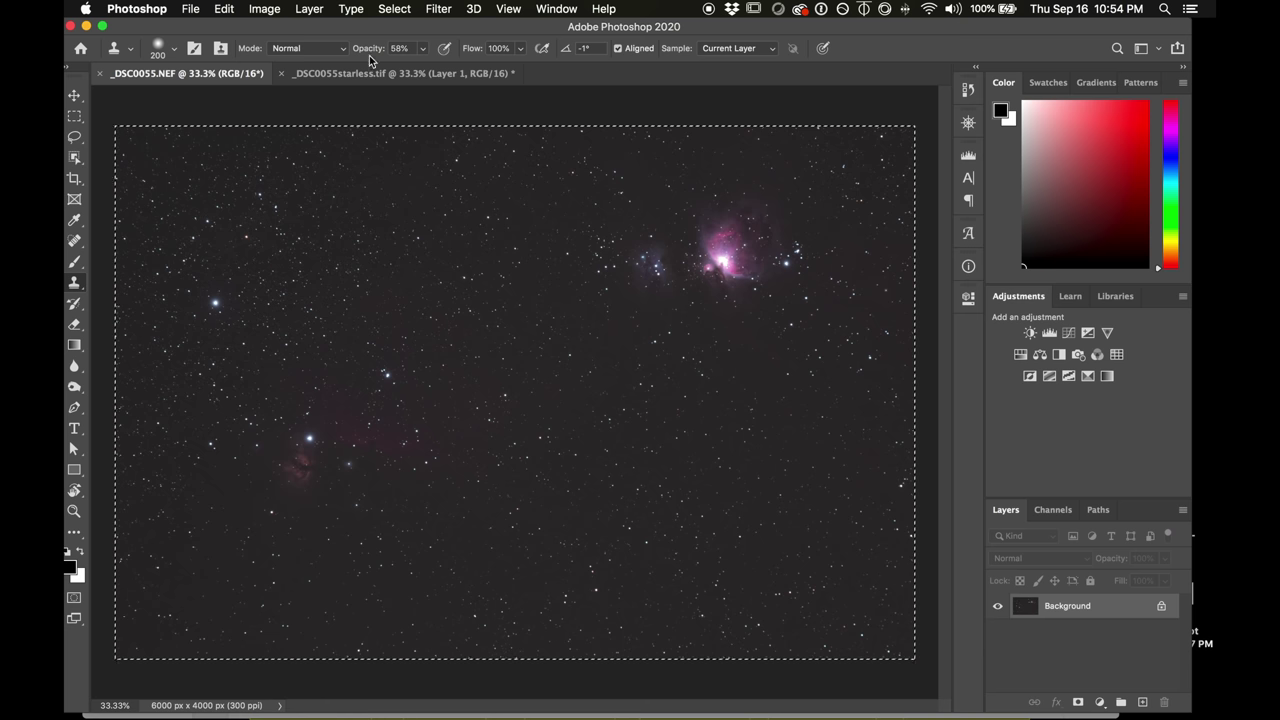
Paste the stars as Layer 2 in Screen mode and add a Curves adjustment layer.
click(364, 74)
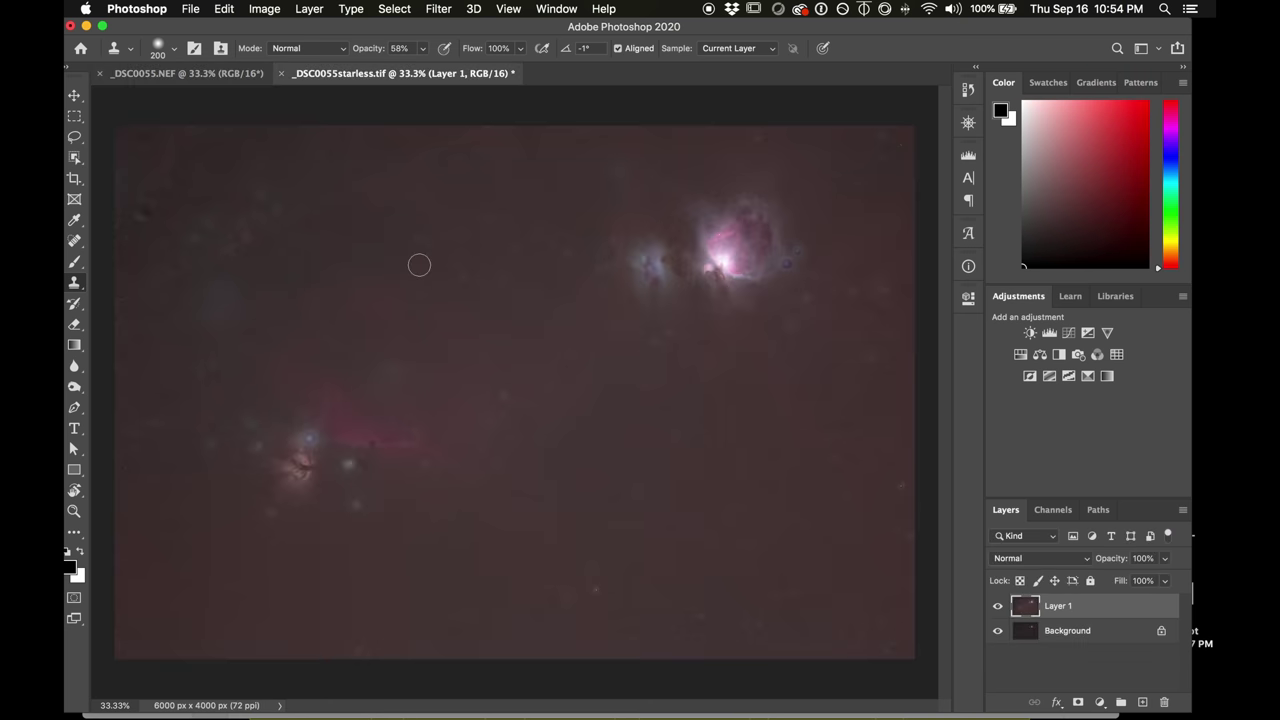
key(super+v)
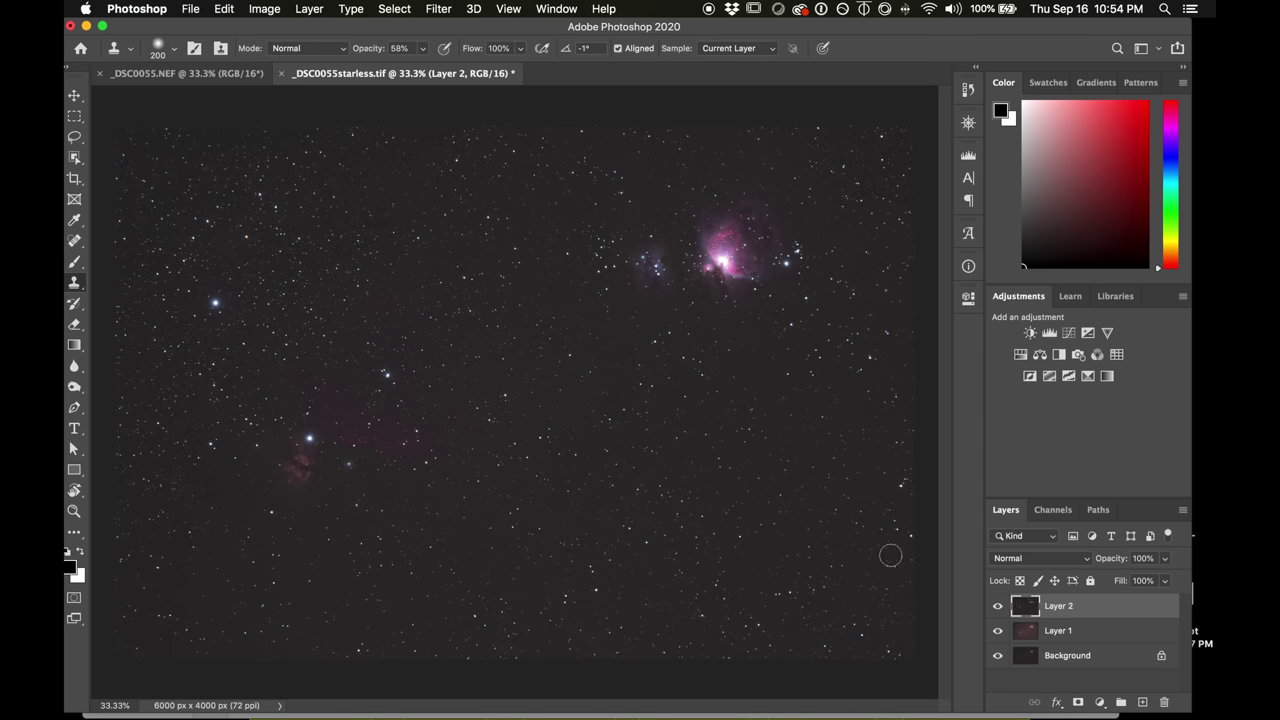
click(1076, 562)
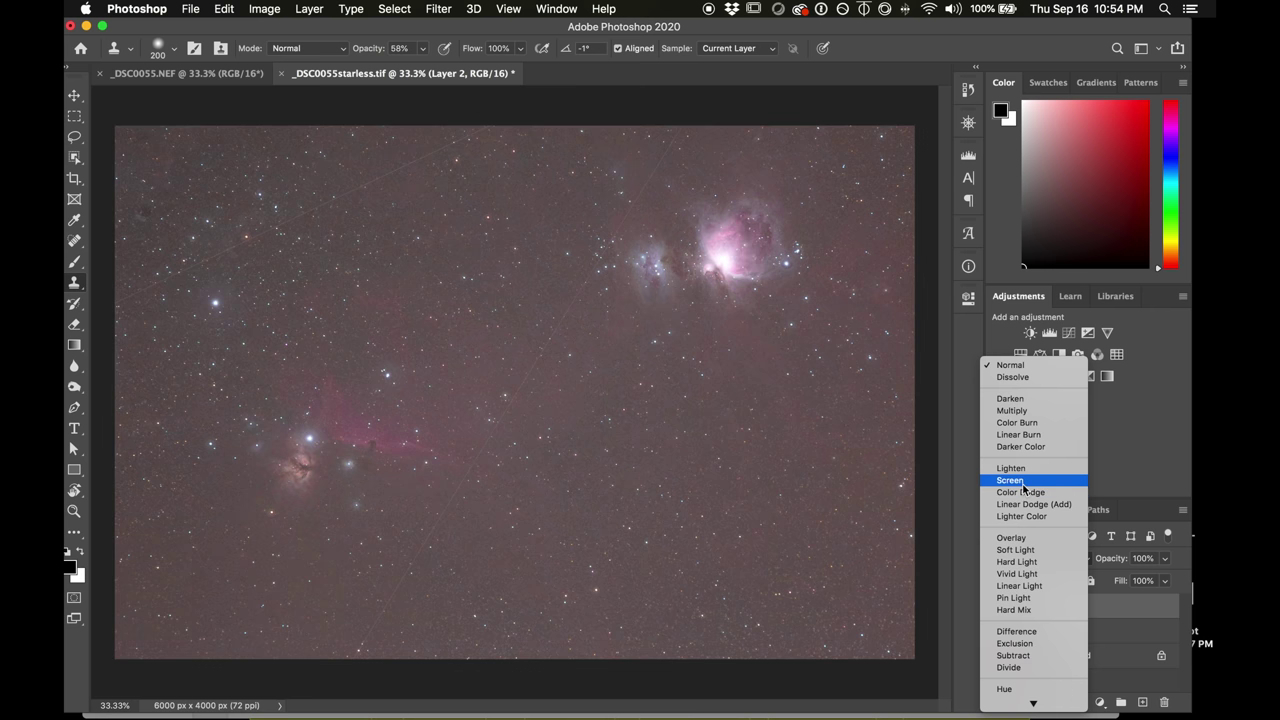
click(1020, 482)
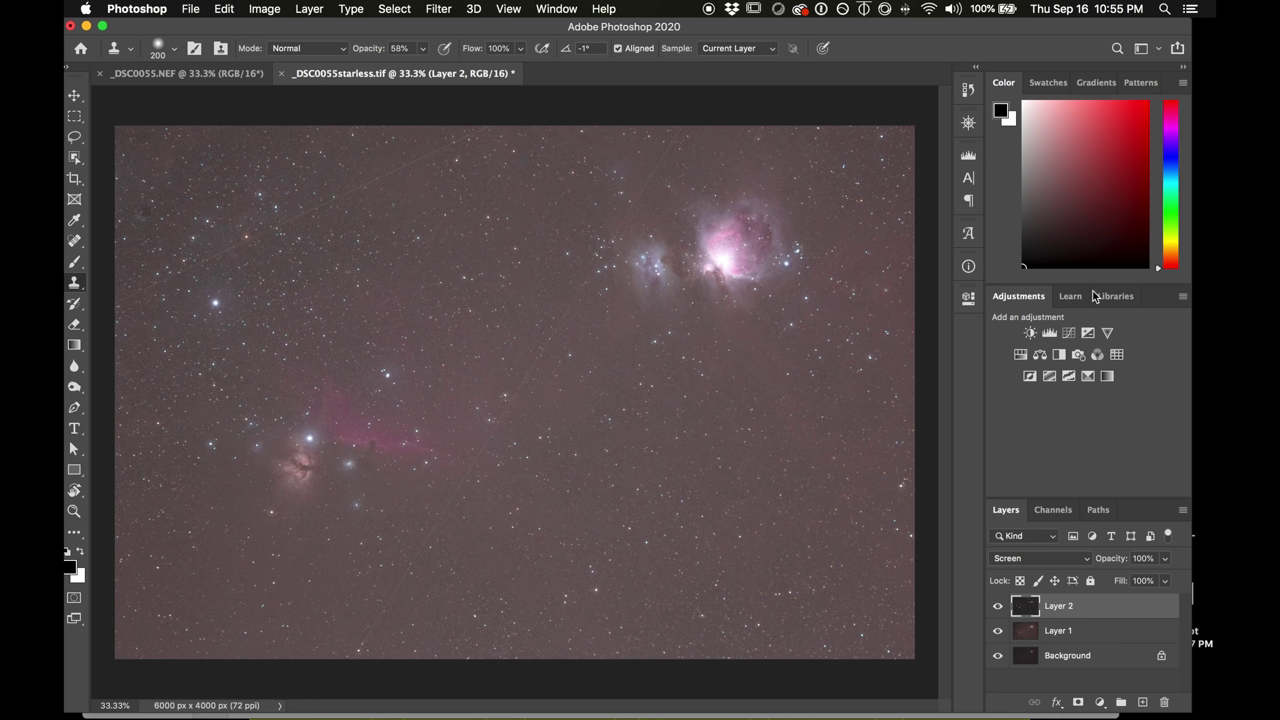
click(1069, 333)
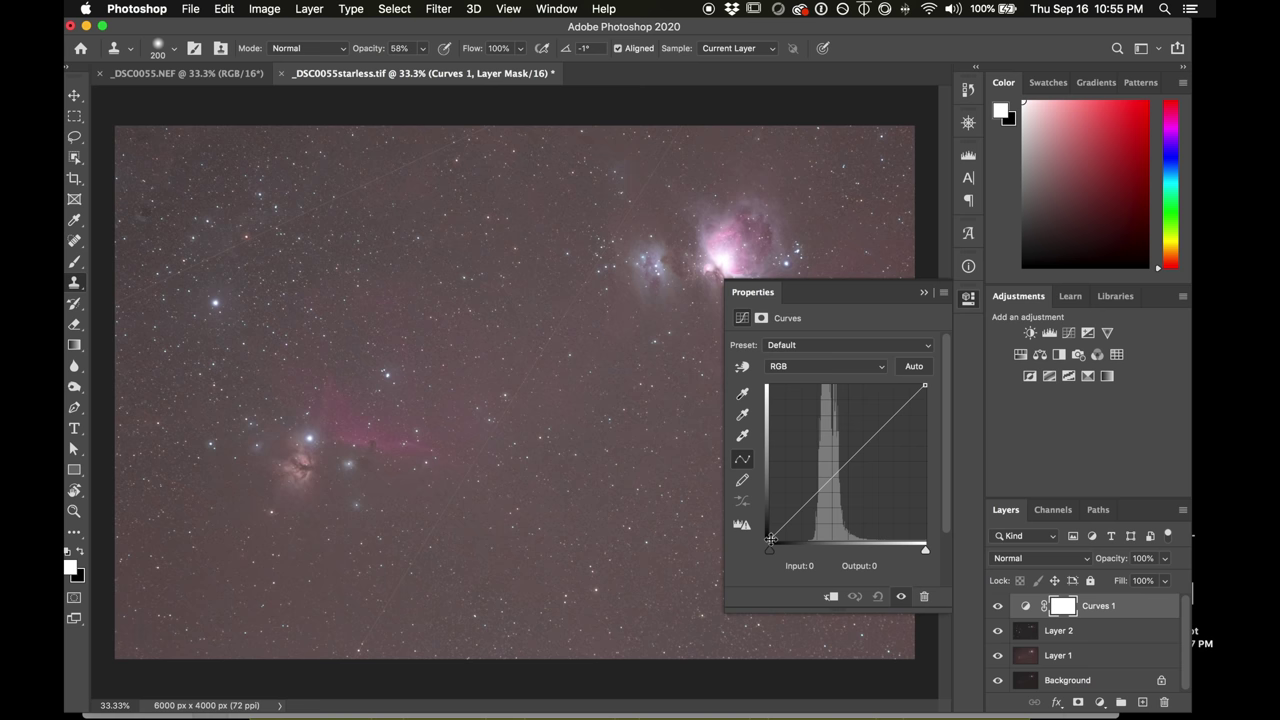
Clip the Curves black point and pull down two shadow points to darken the sky.
drag(768, 540, 806, 543)
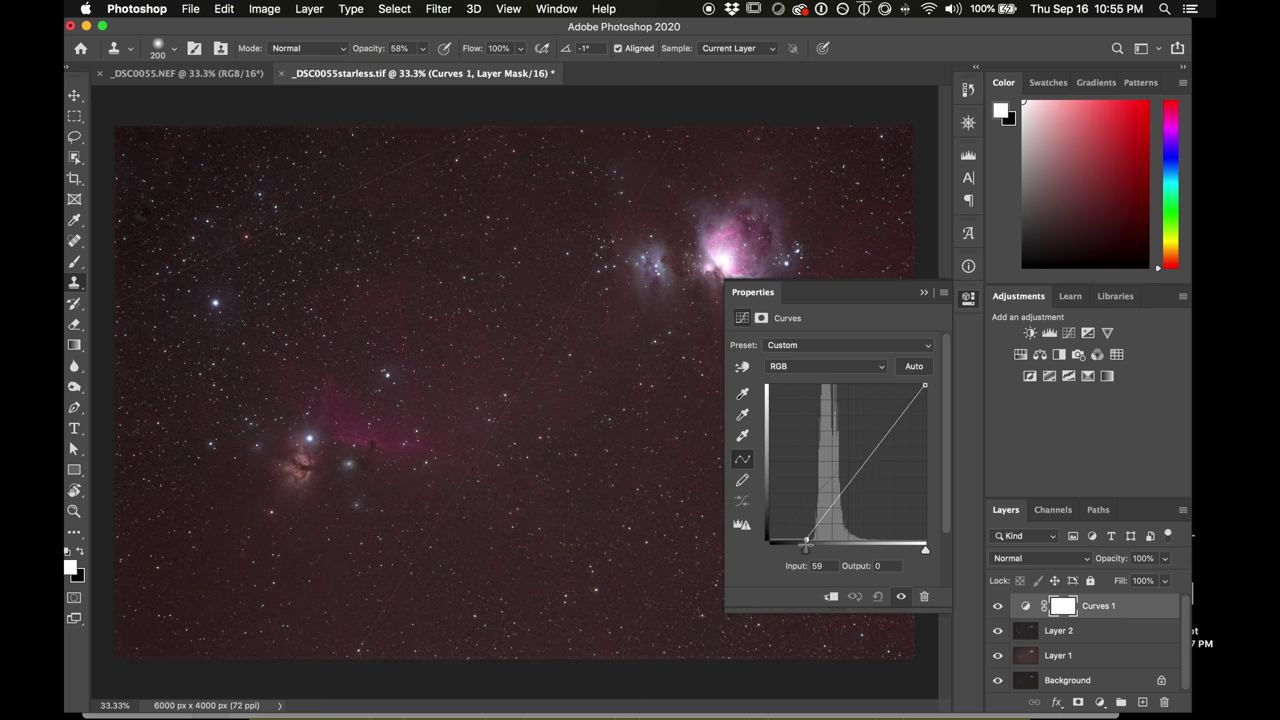
click(968, 302)
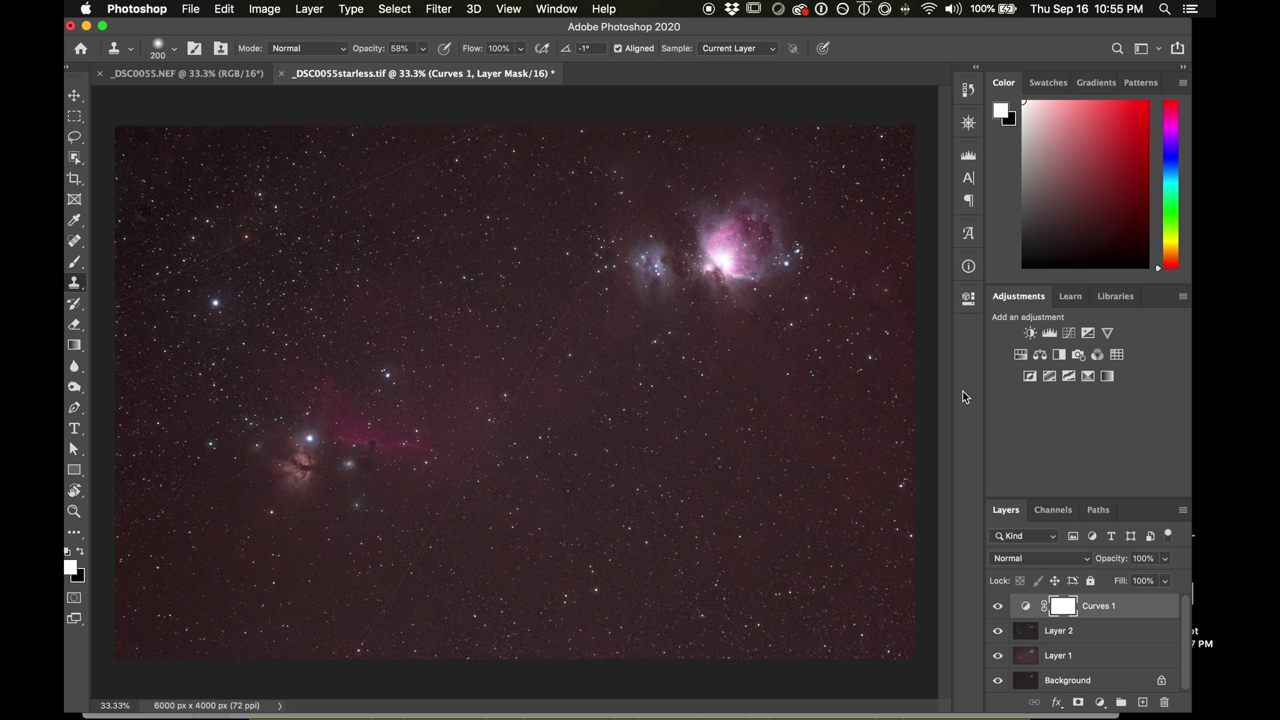
double_click(1024, 607)
click(817, 527)
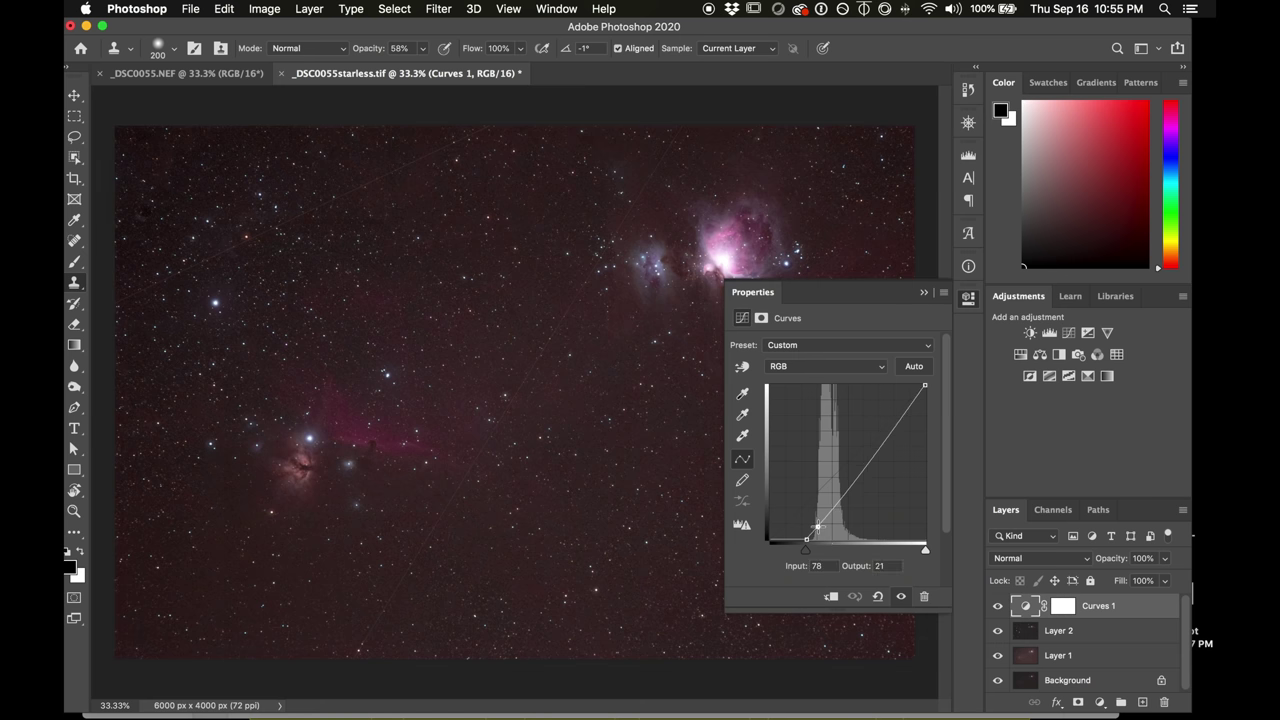
drag(817, 527, 817, 528)
click(835, 505)
drag(818, 527, 835, 508)
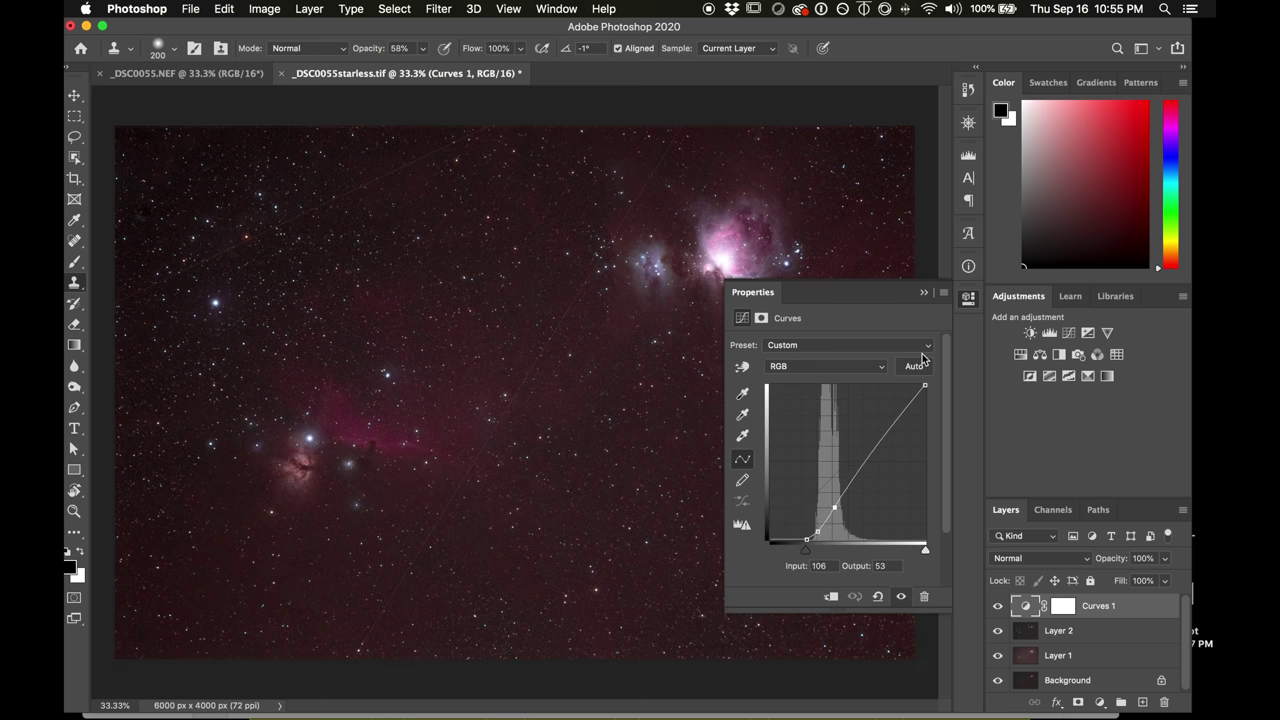
click(967, 298)
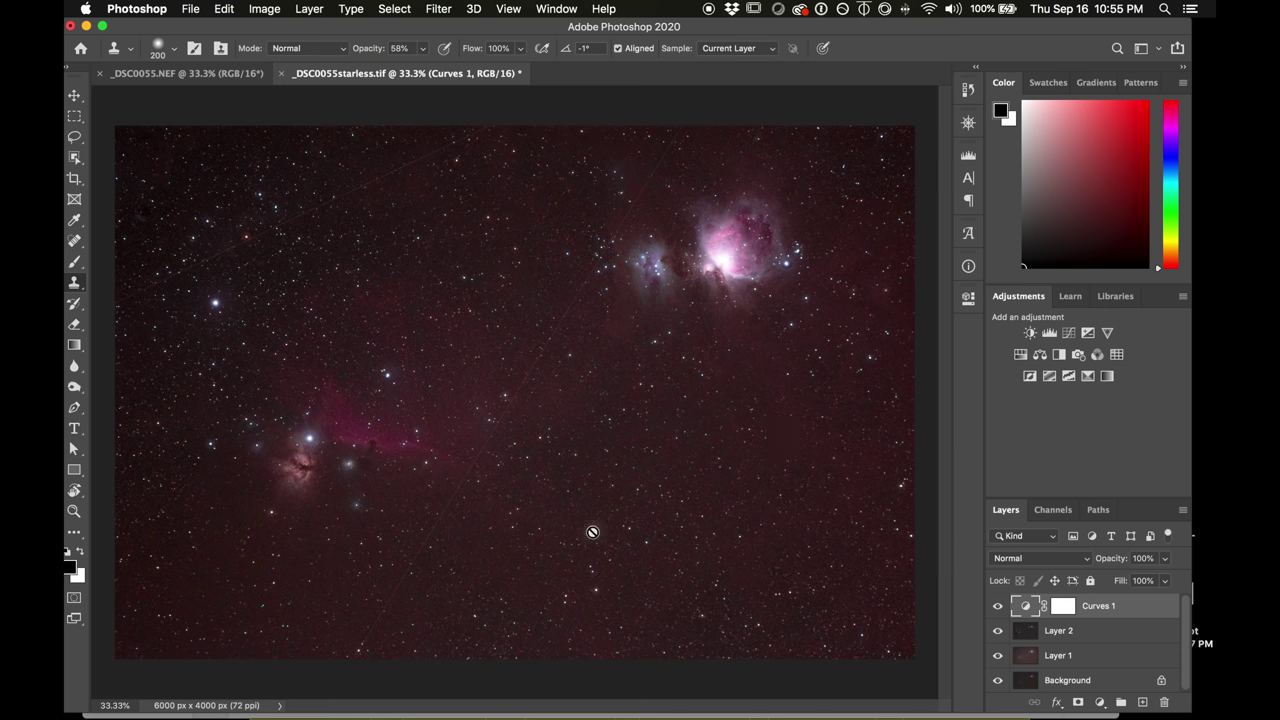
Add a Selective Color layer with Blacks set to Magenta -10, Yellow -5, Black +9.
click(1090, 377)
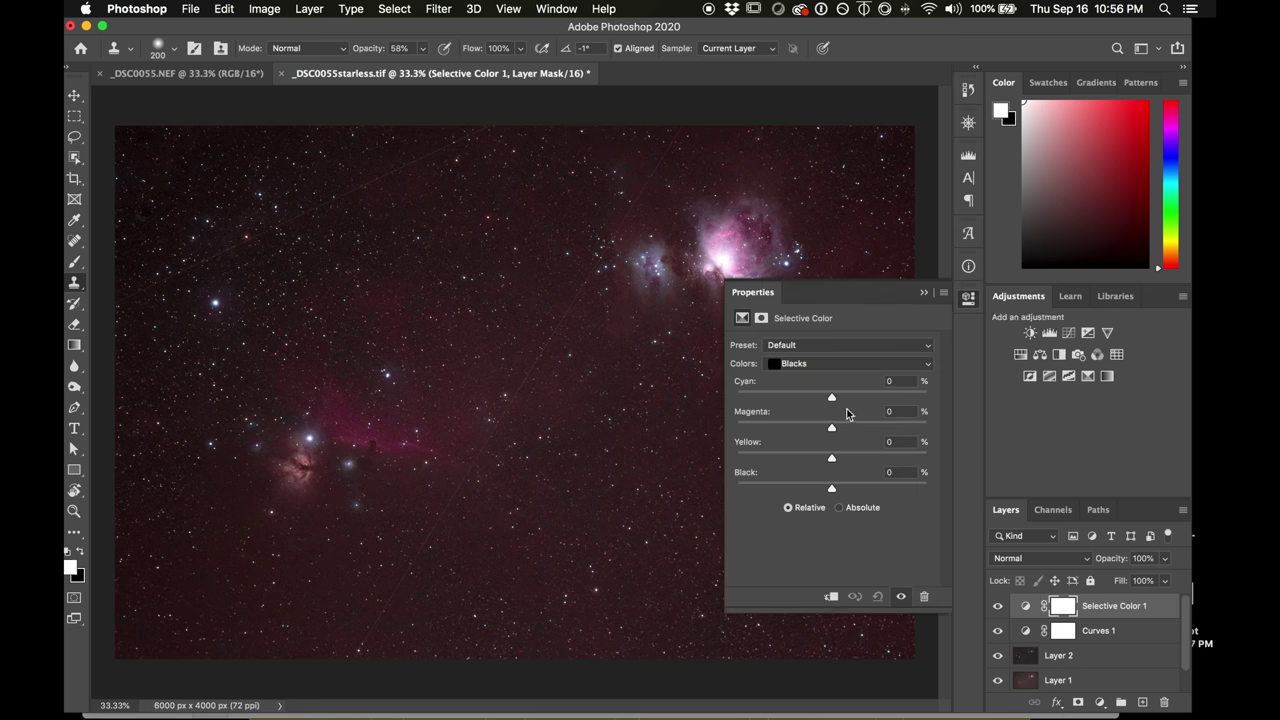
click(817, 363)
click(796, 266)
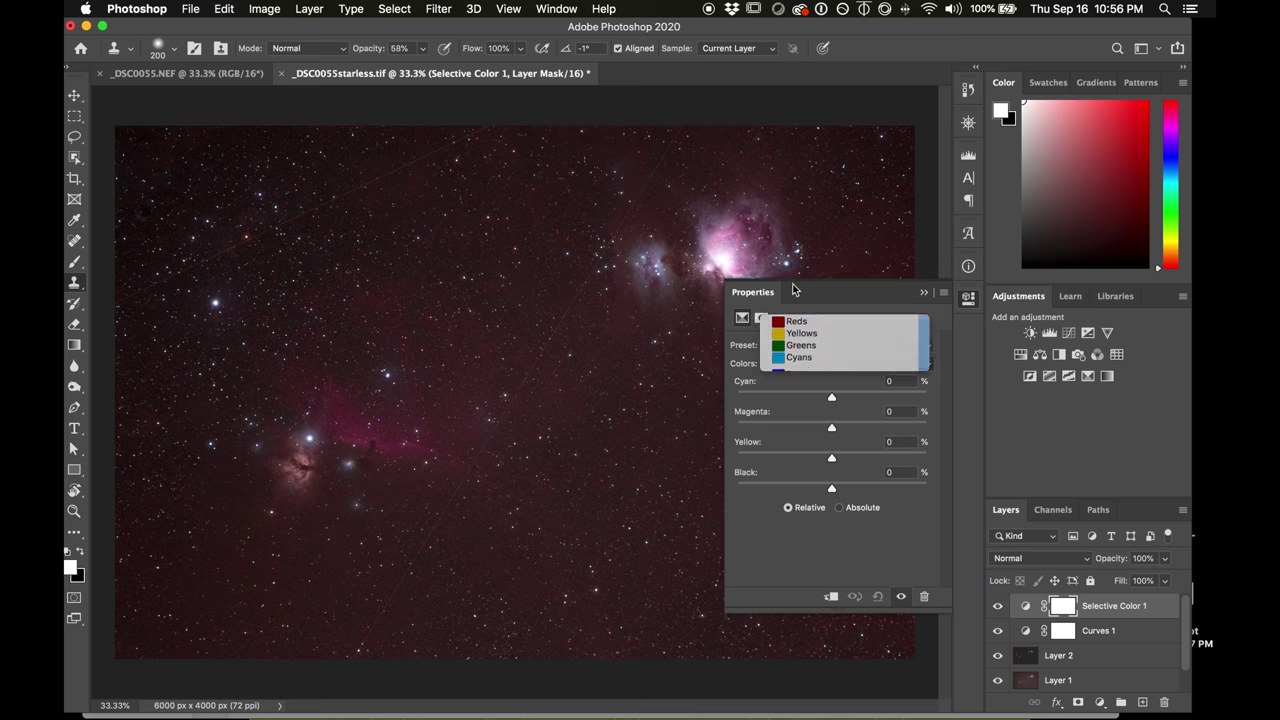
click(812, 366)
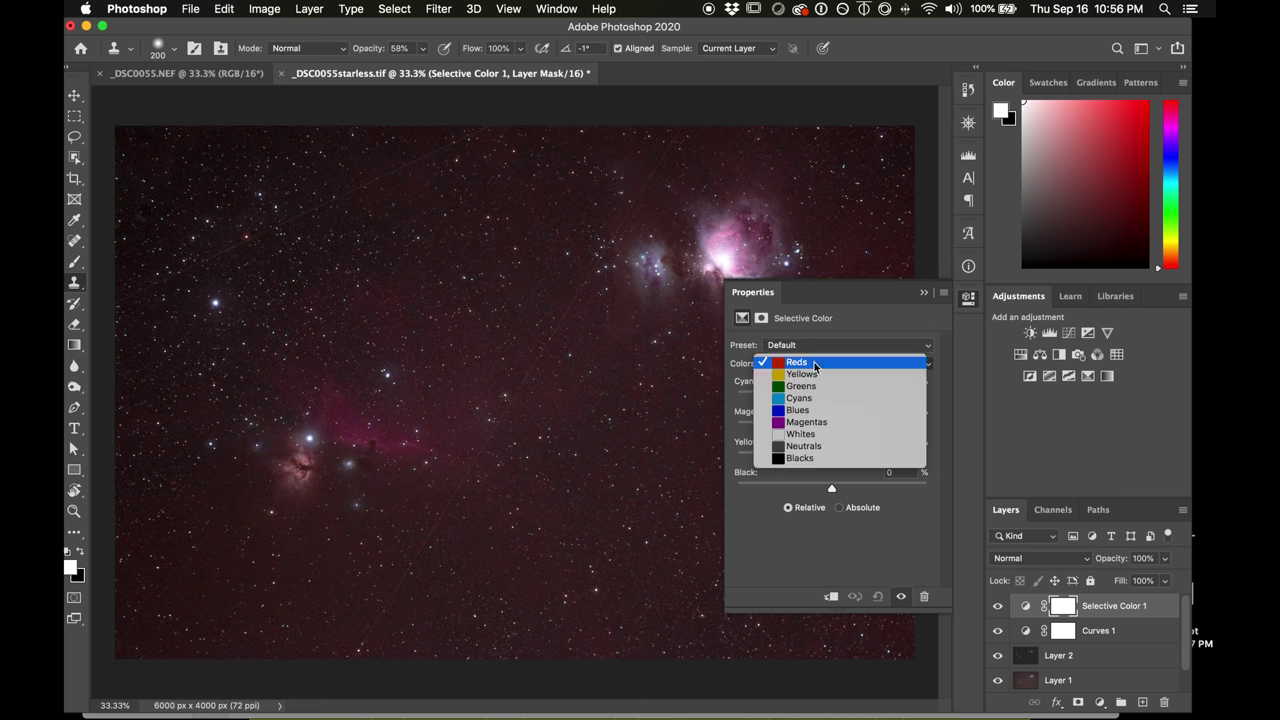
click(814, 462)
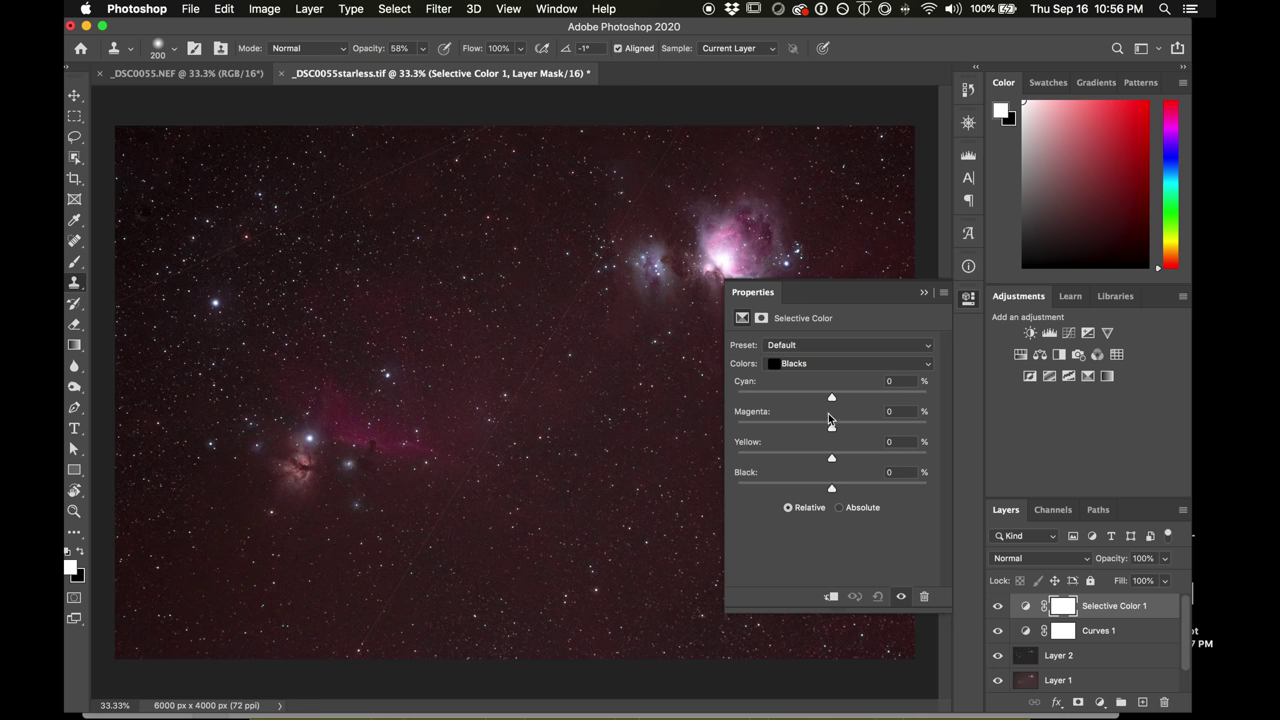
mouse_move(829, 430)
mouse_down()
mouse_move(830, 460)
mouse_move(822, 431)
mouse_up()
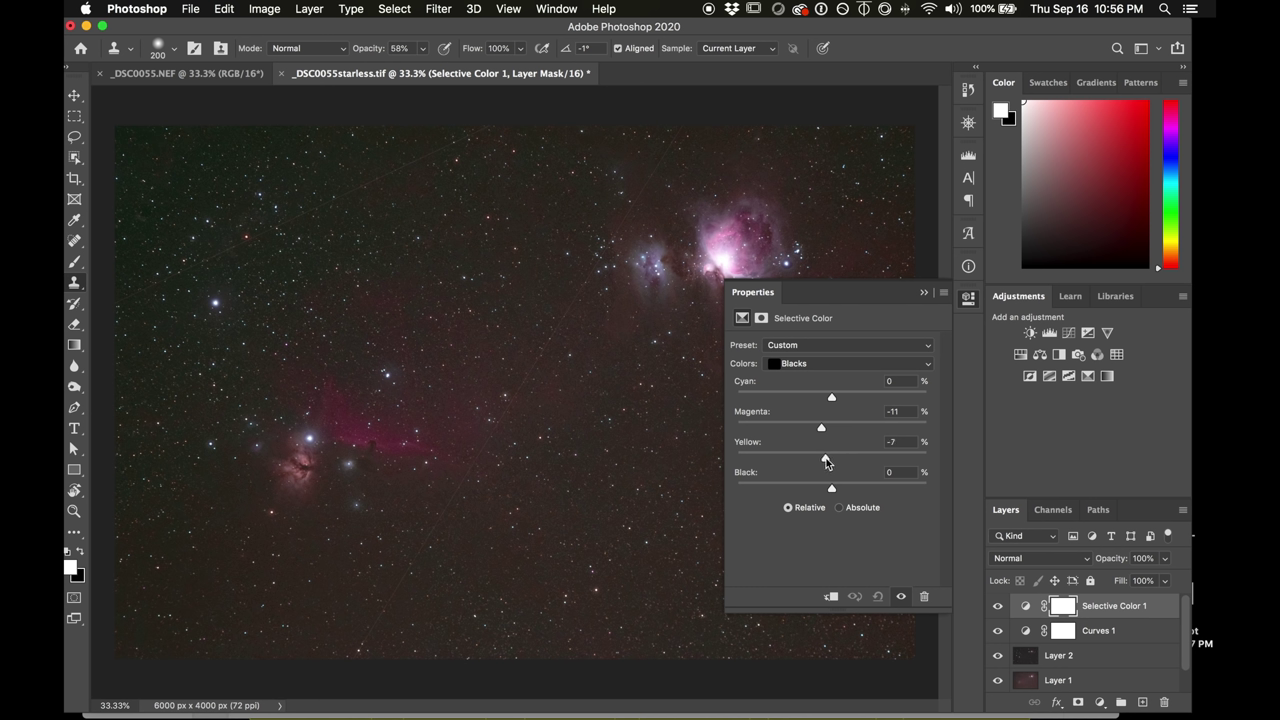
drag(826, 458, 828, 460)
drag(834, 485, 836, 486)
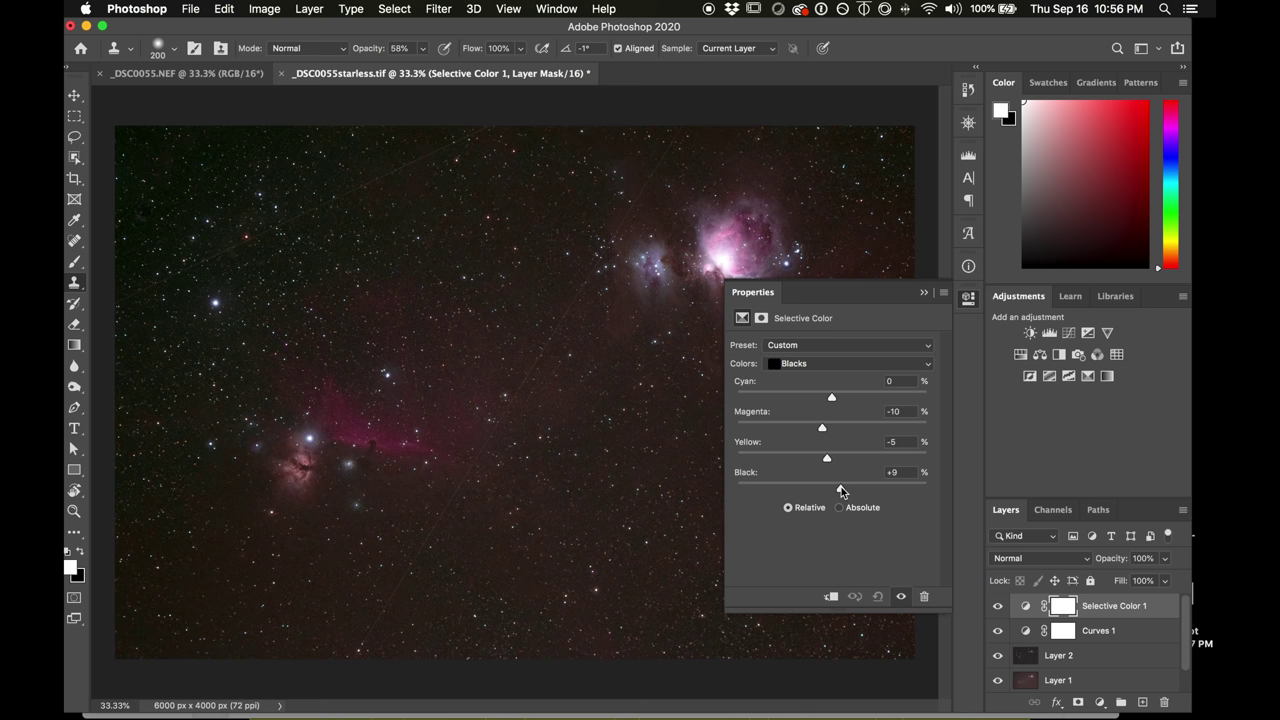
click(968, 298)
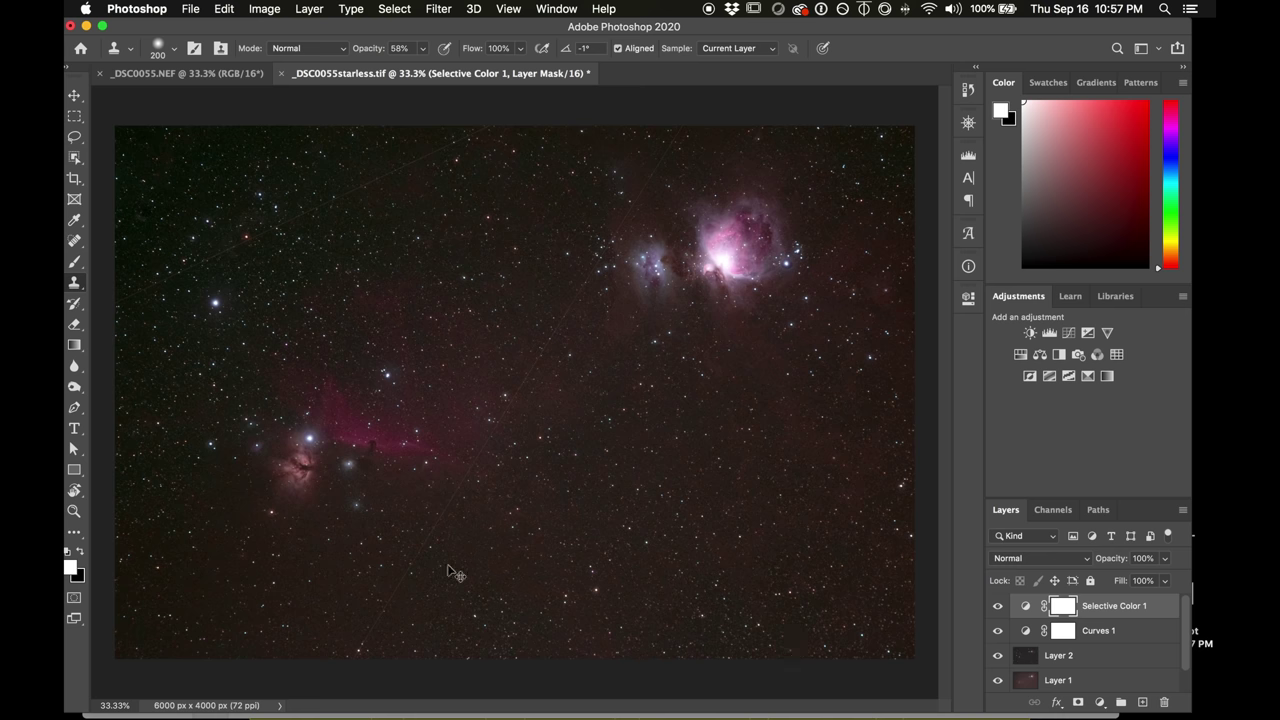
key(super+equal)
key(super+1)
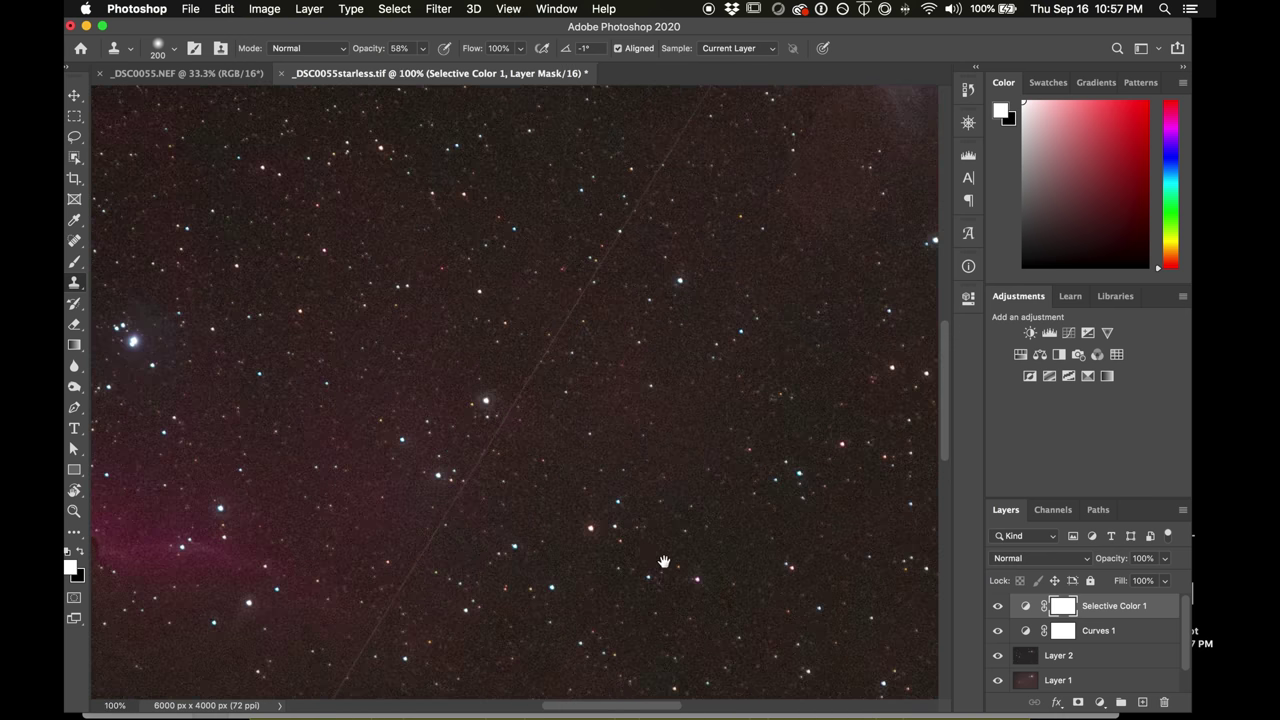
drag(500, 528, 568, 205)
scroll(568, 205, down, 5)
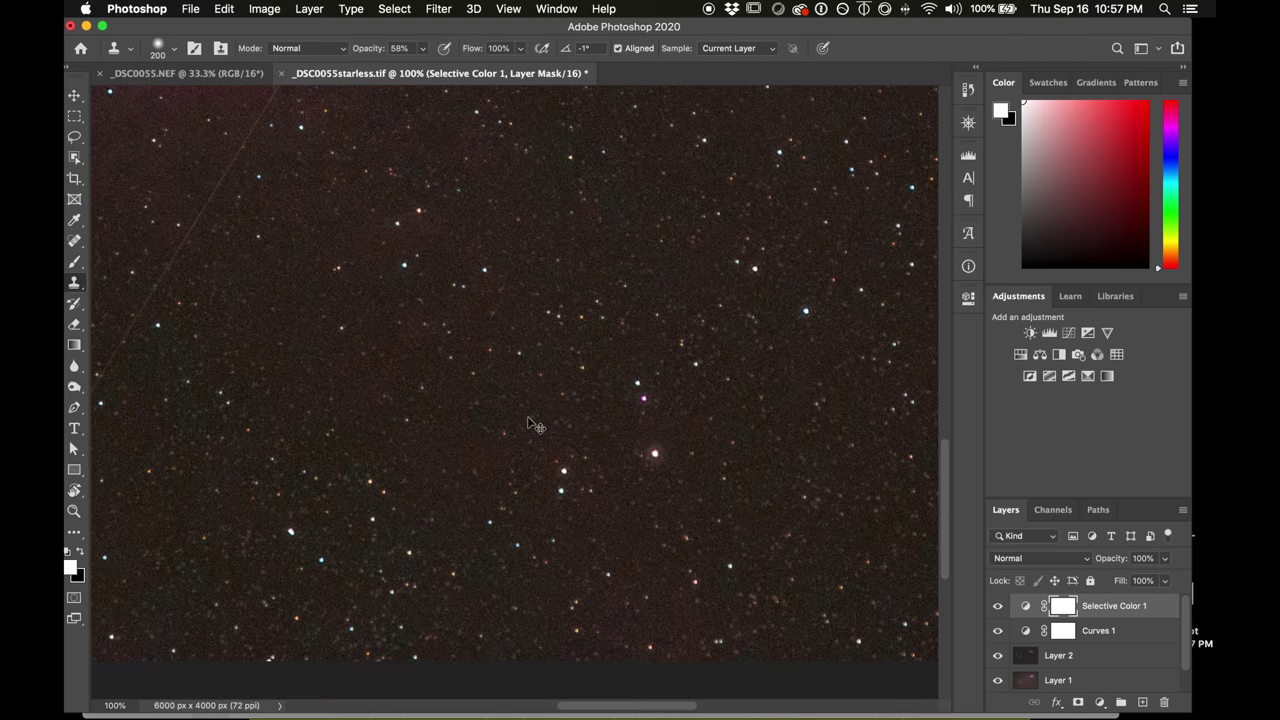
key(super+minus)
key(super+minus)
key(super+minus)
key(super+minus)
key(super+minus)
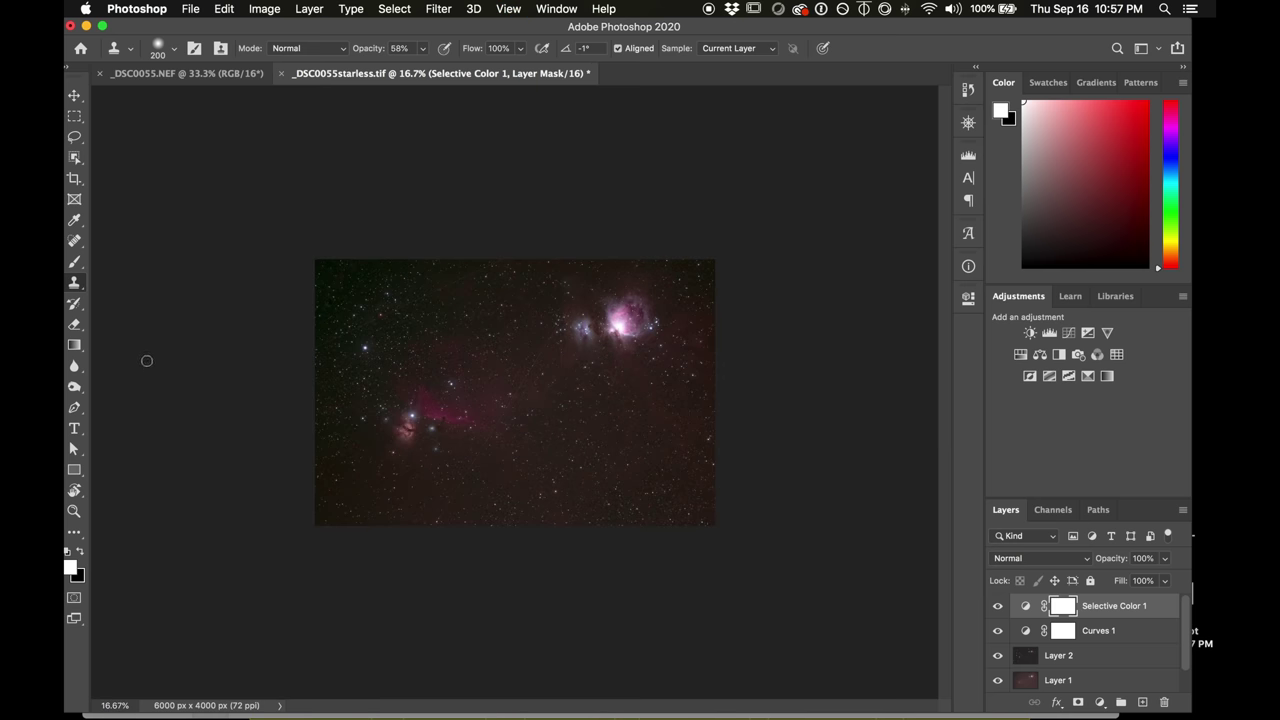
Frame the Orion and Horsehead nebulae in a 16:9 crop box, shifting and slightly shrinking it.
click(76, 180)
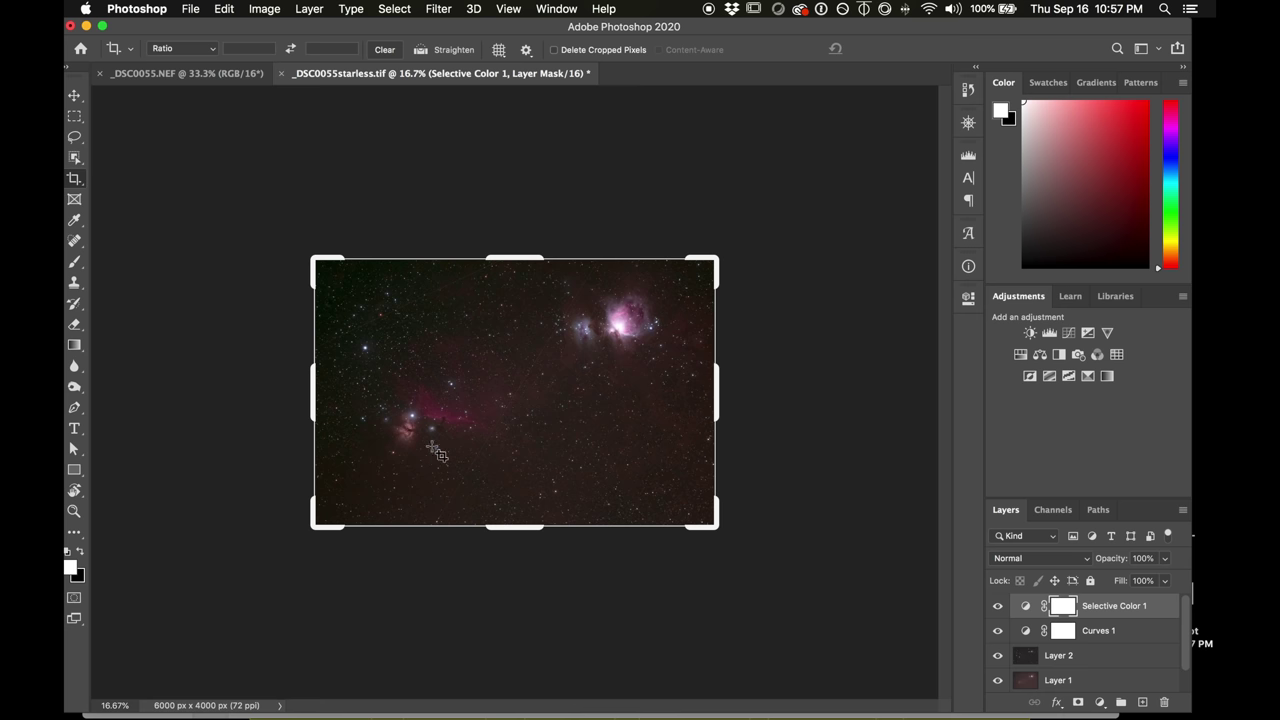
click(199, 51)
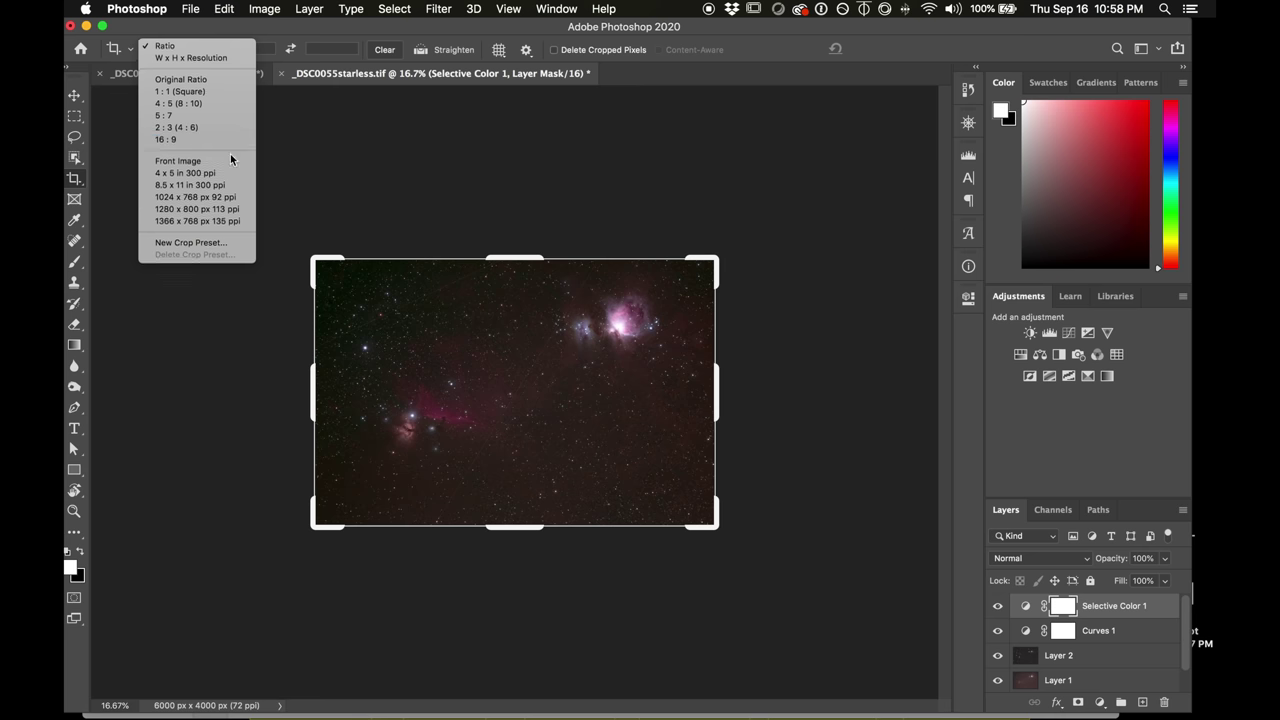
click(200, 139)
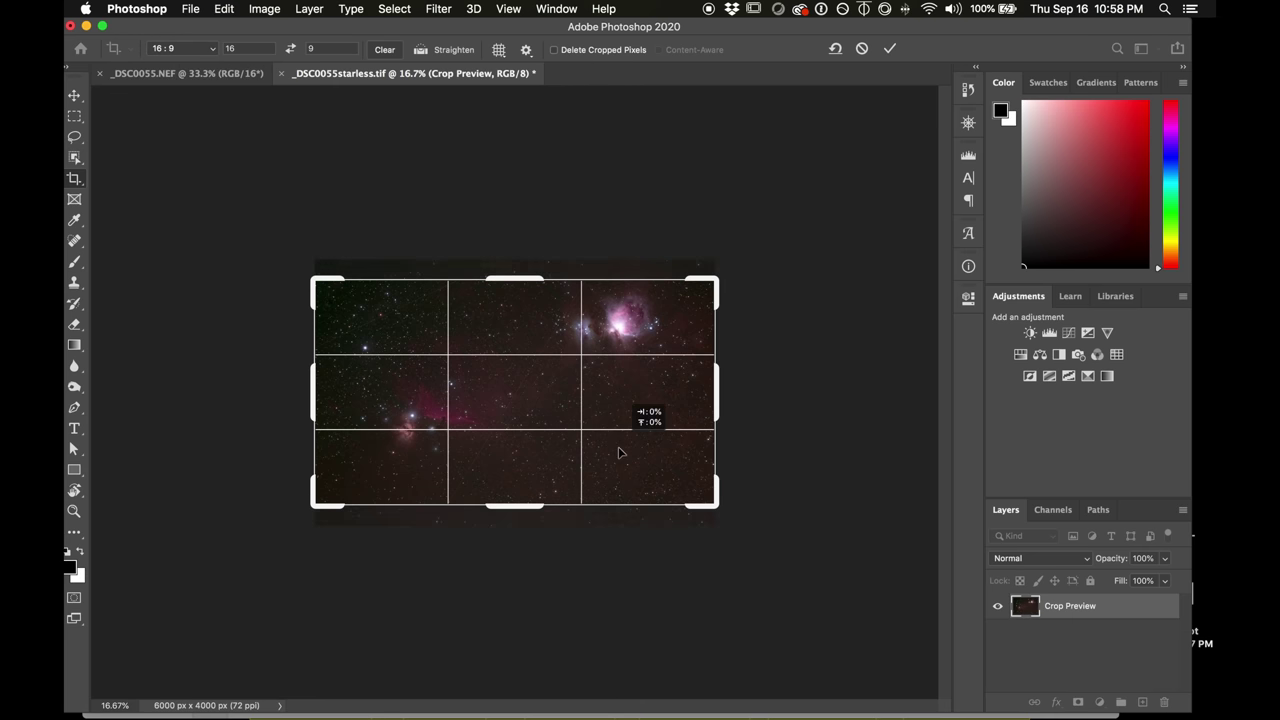
drag(618, 453, 618, 463)
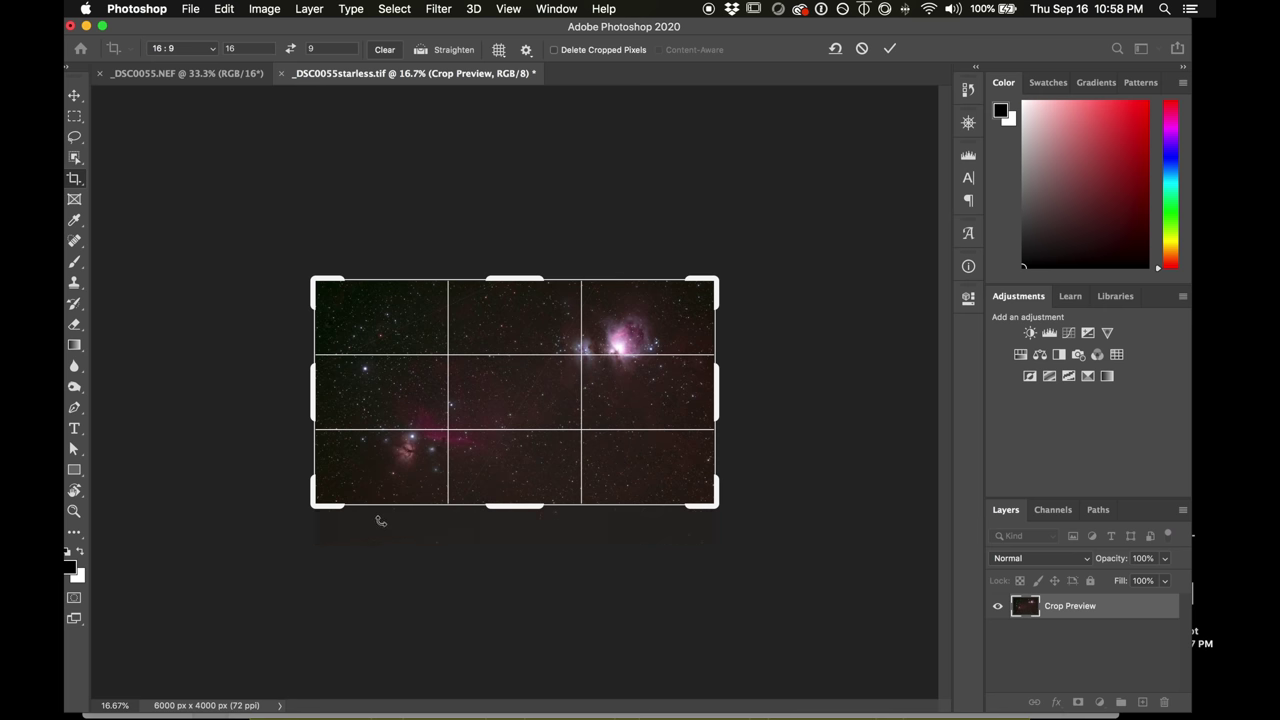
drag(318, 505, 324, 500)
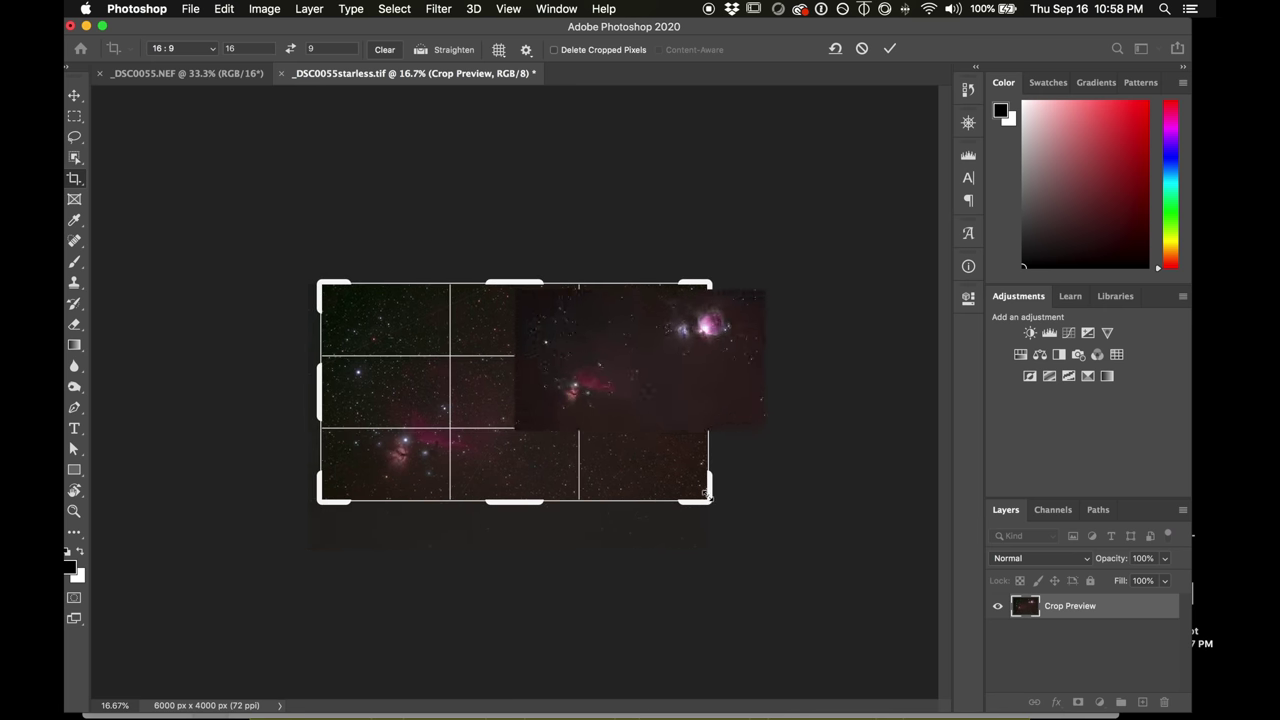